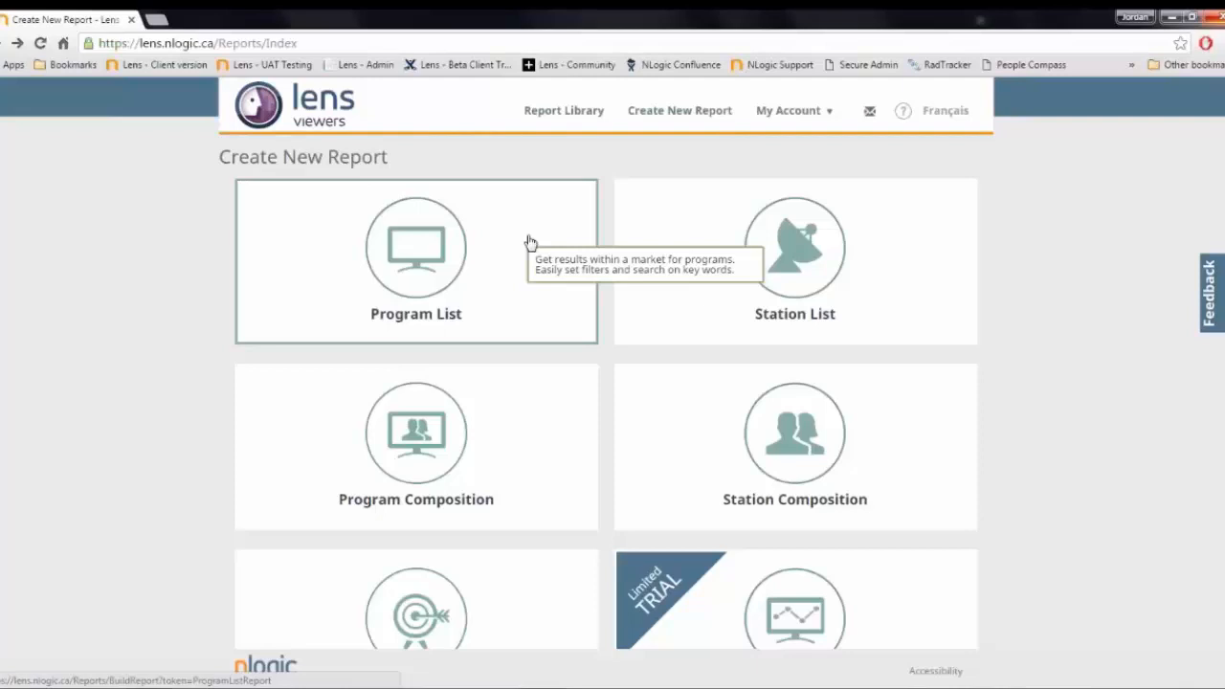
- Start a new Program List report covering the predefined date range Last confirmed 4 weeks (2015-11-30 - 2016-01-10)
click(531, 241)
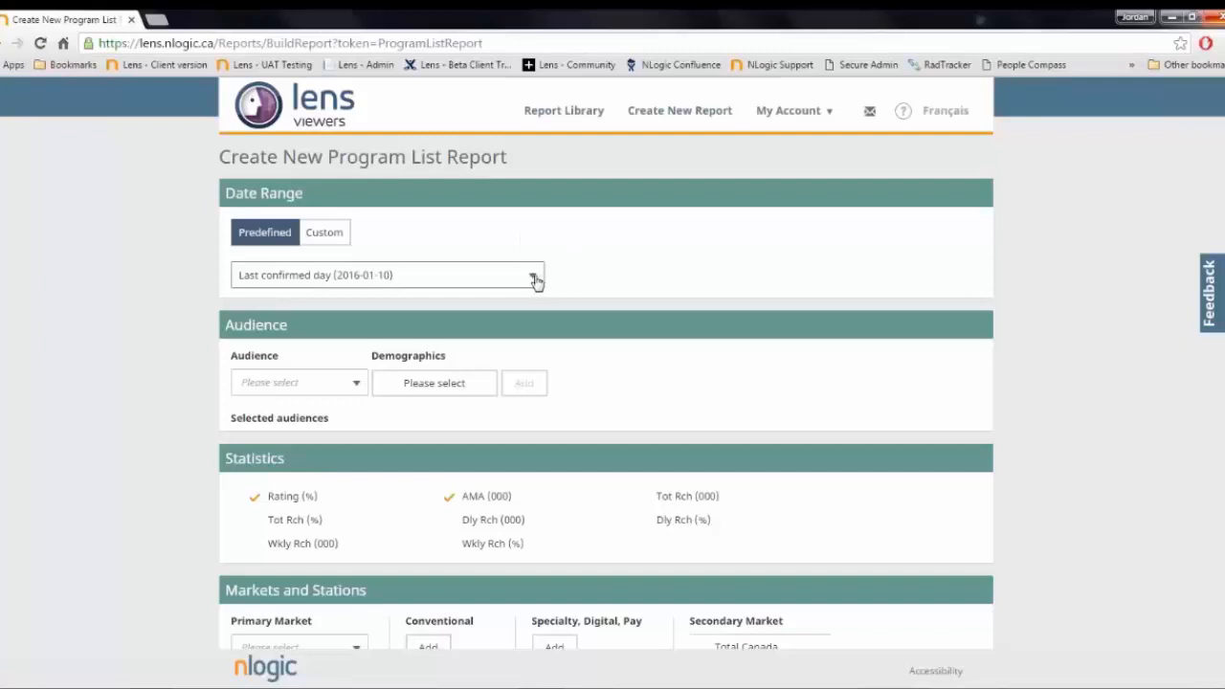
click(534, 277)
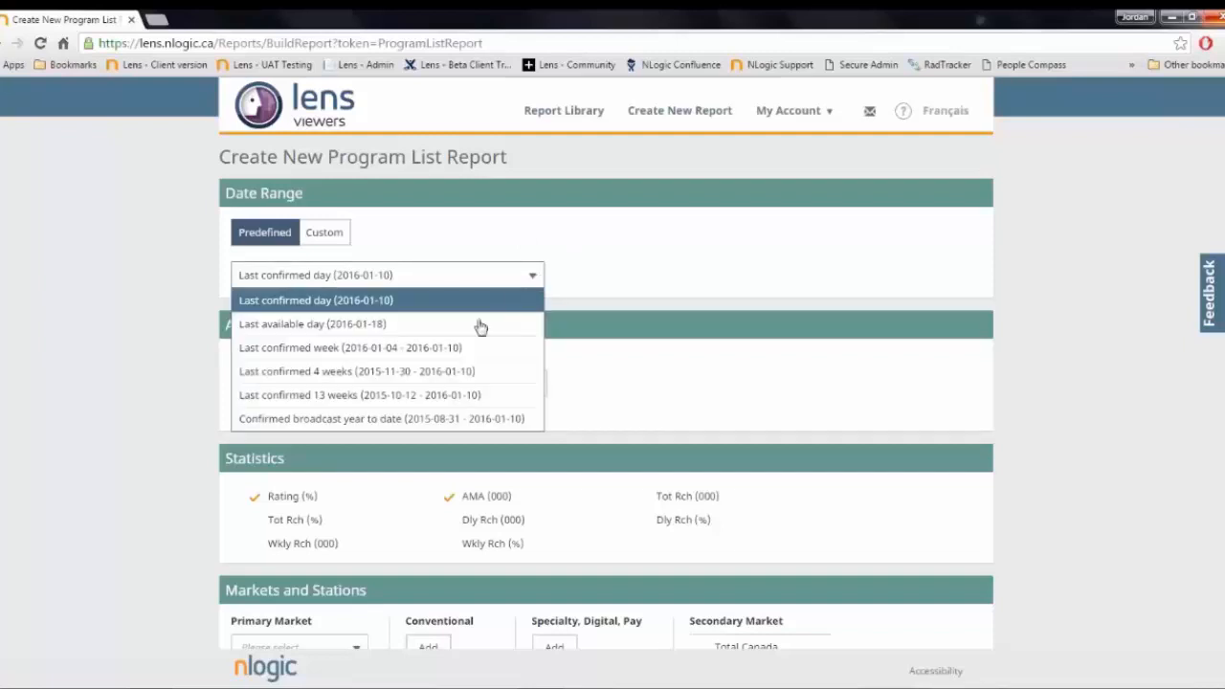
click(373, 372)
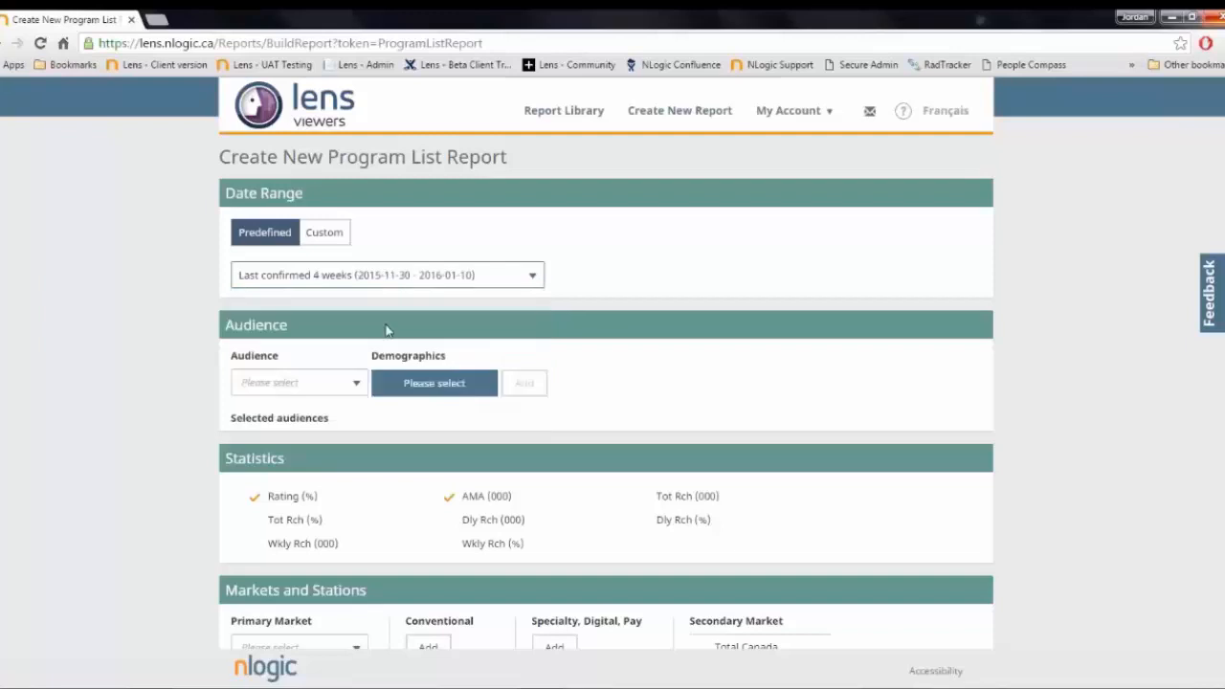
click(330, 234)
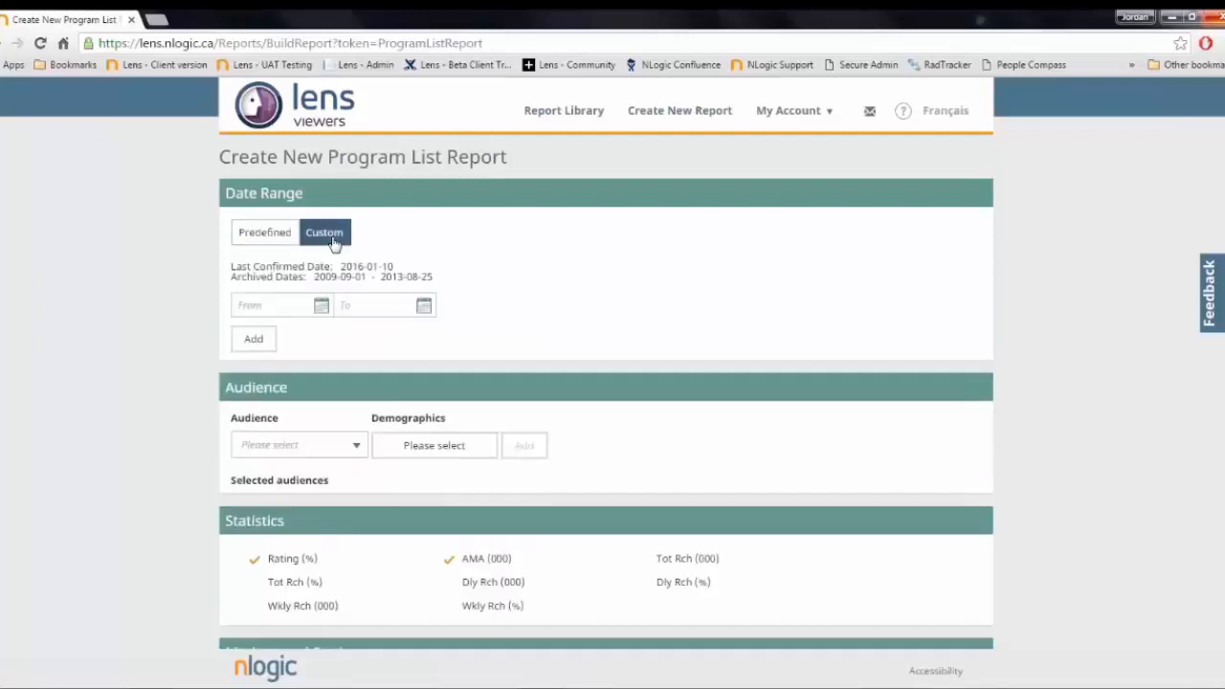
click(320, 308)
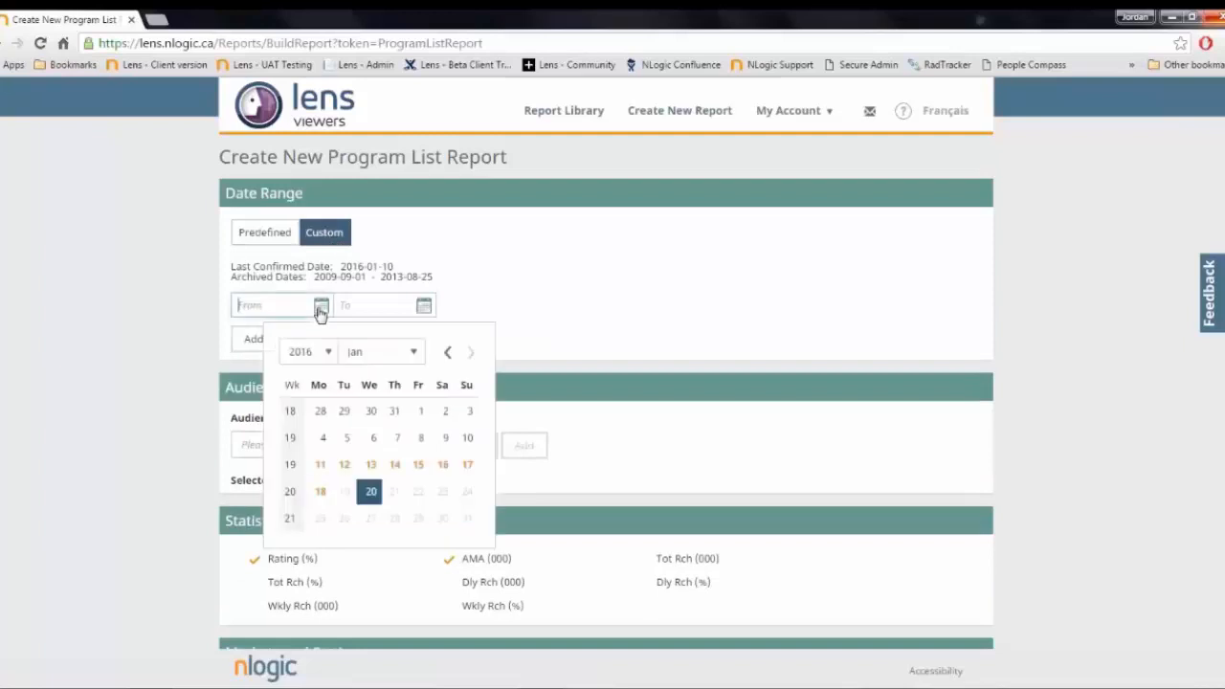
click(424, 305)
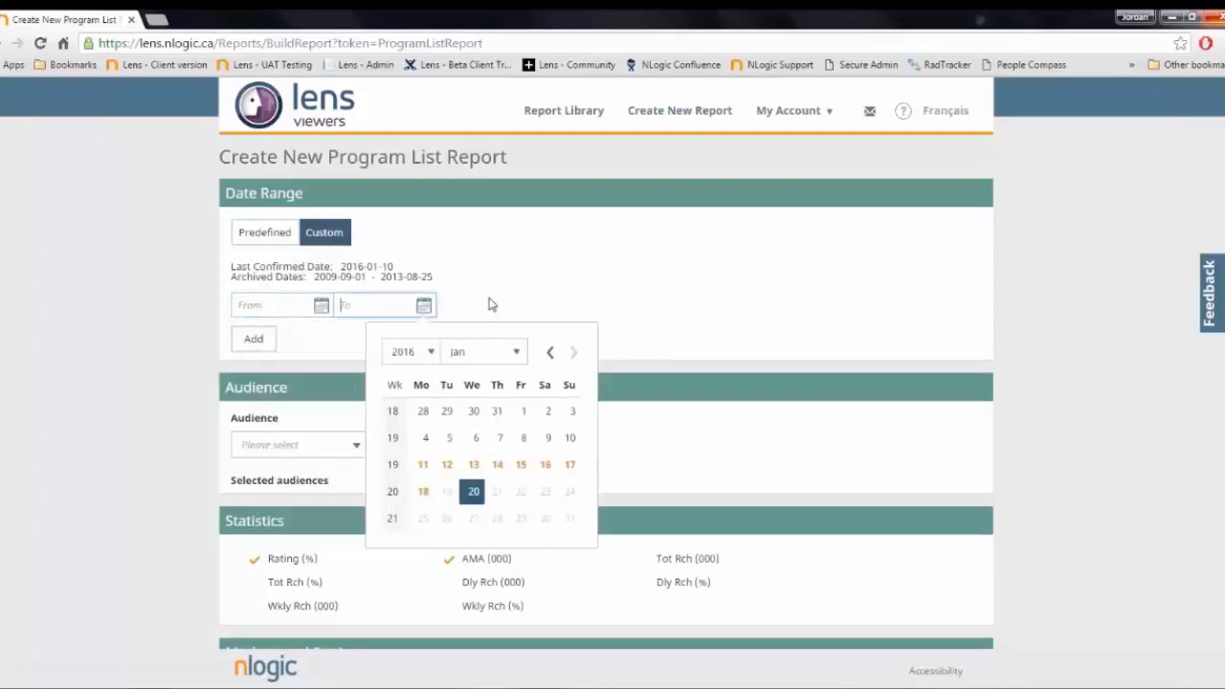
click(265, 233)
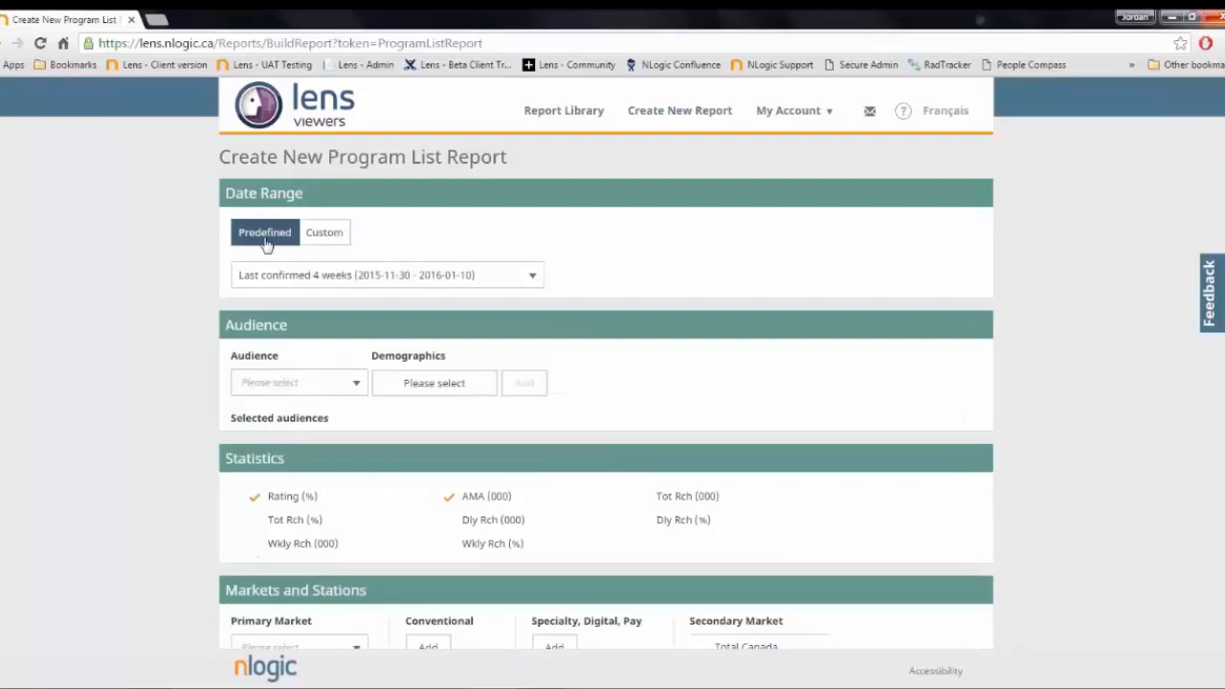
- Add A2+ to the selected audiences without any demographic filters, looking over the available demographics
click(358, 386)
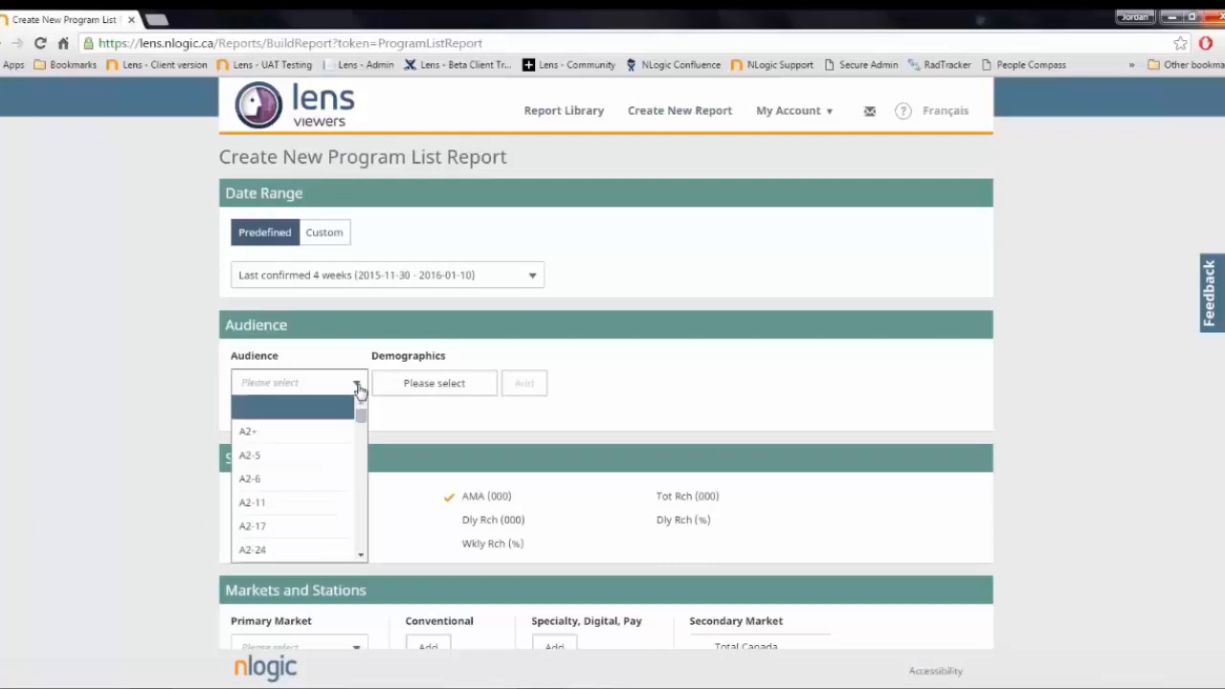
click(266, 435)
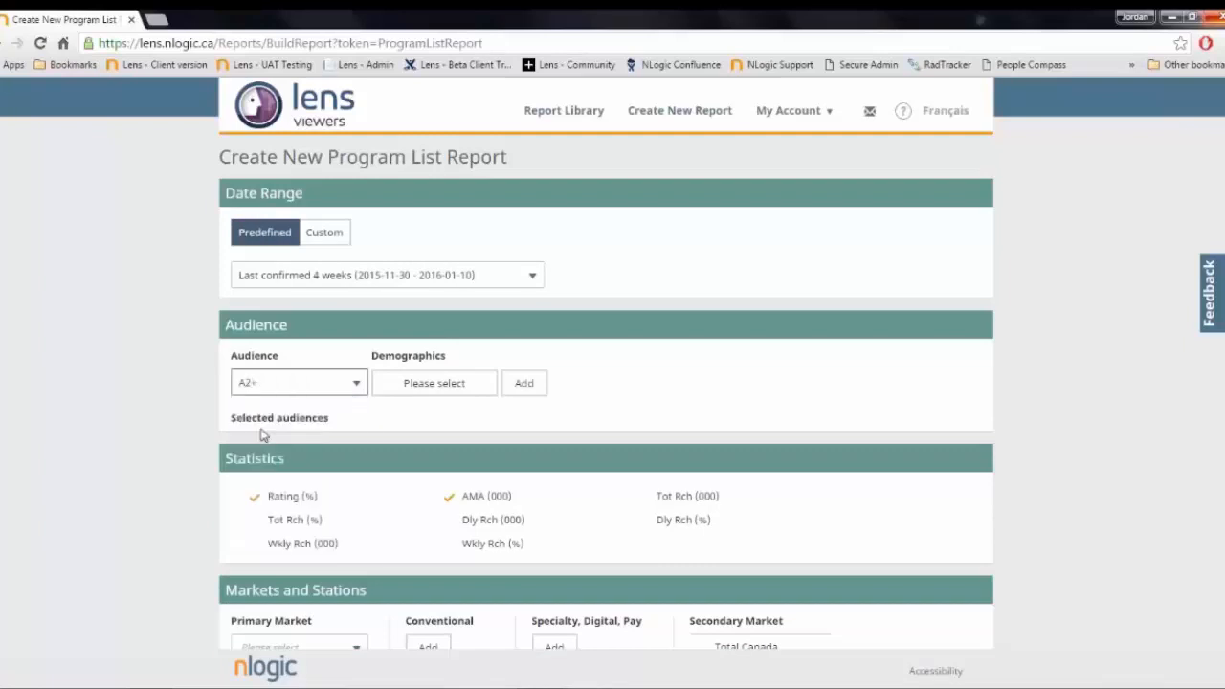
click(465, 384)
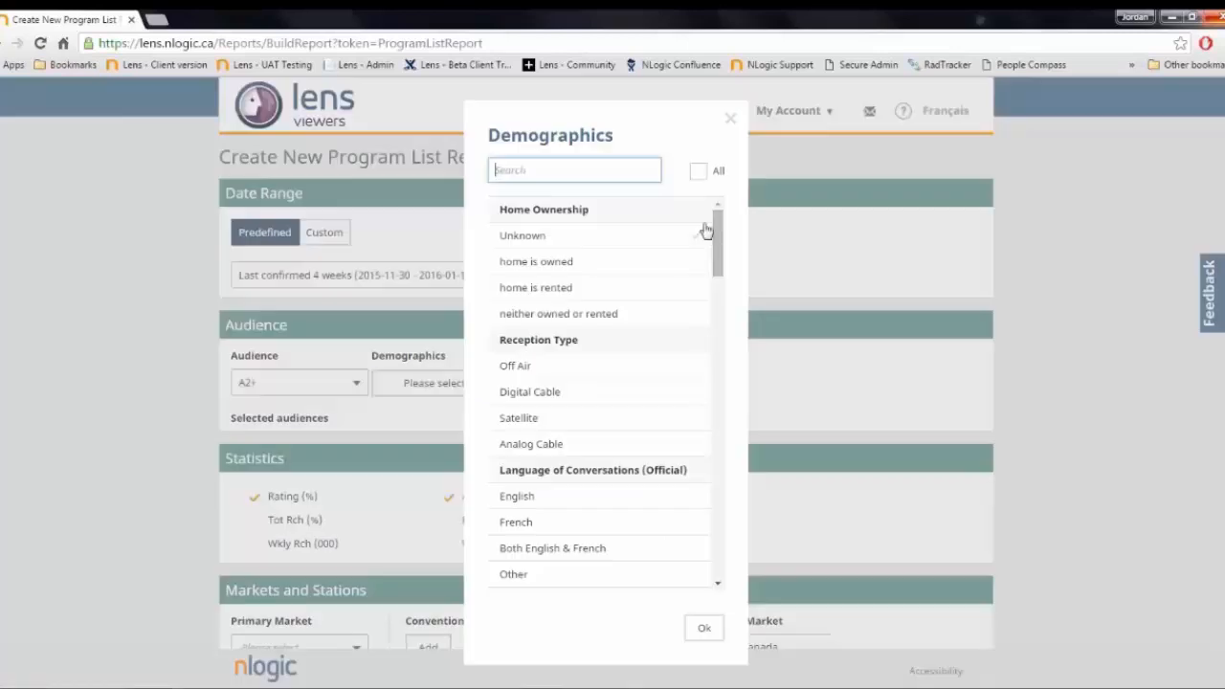
drag(714, 237, 718, 140)
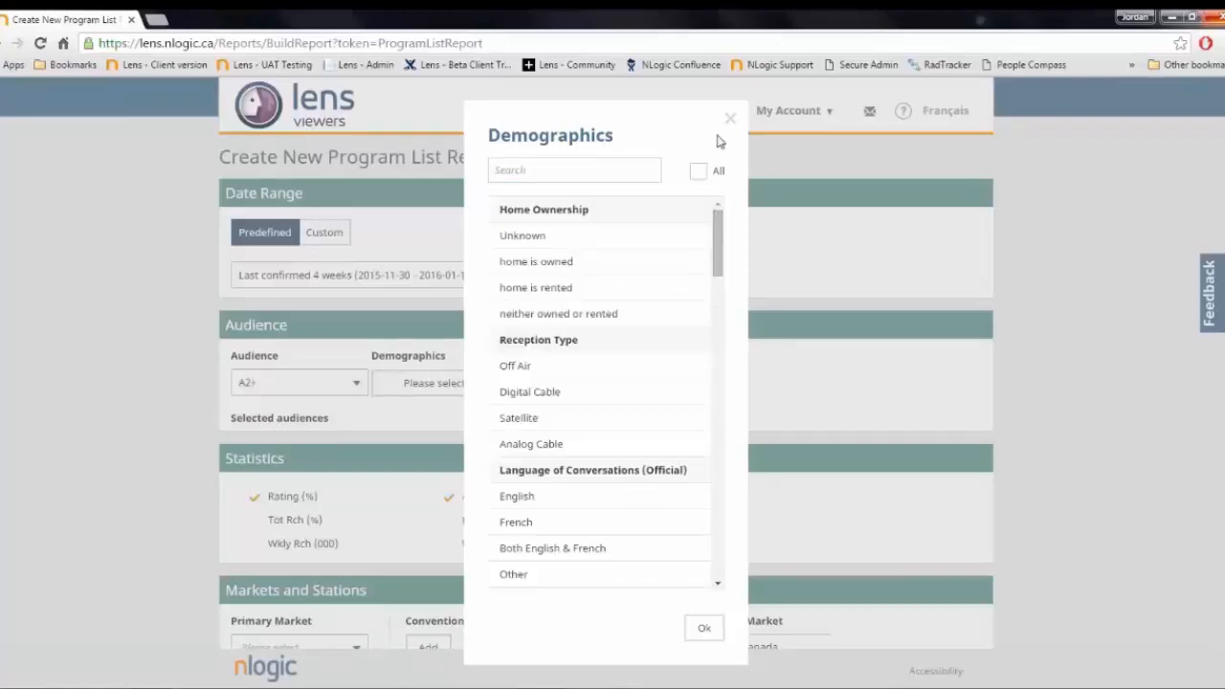
click(732, 122)
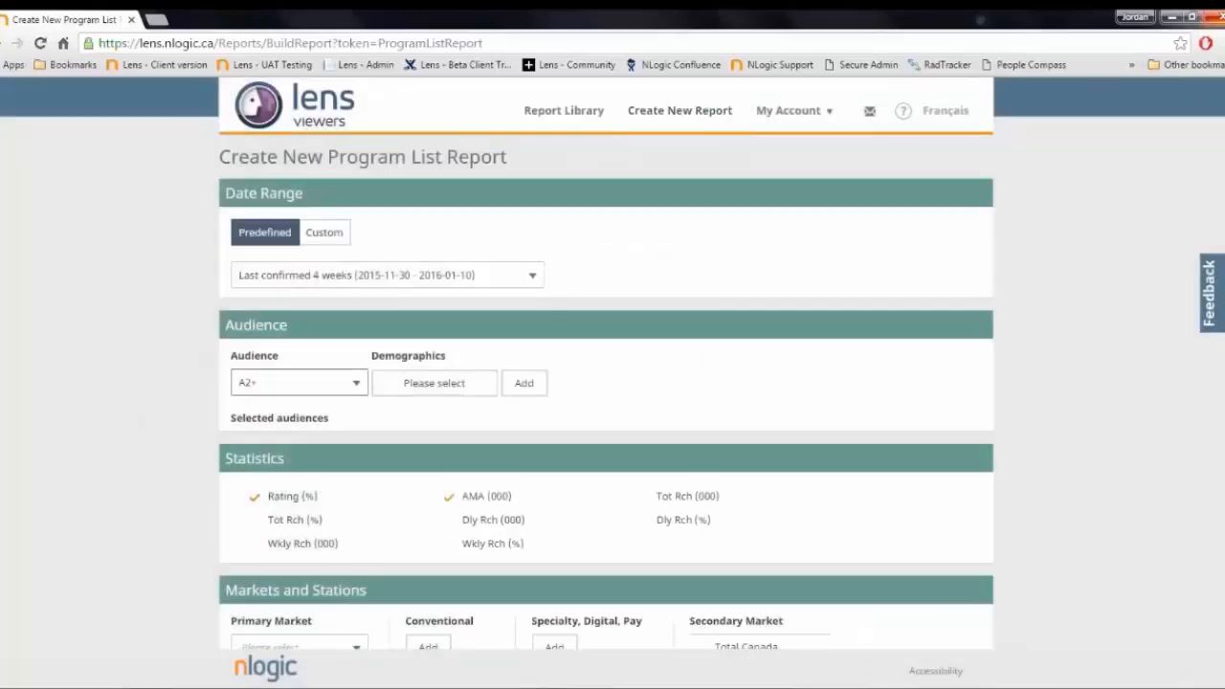
click(532, 387)
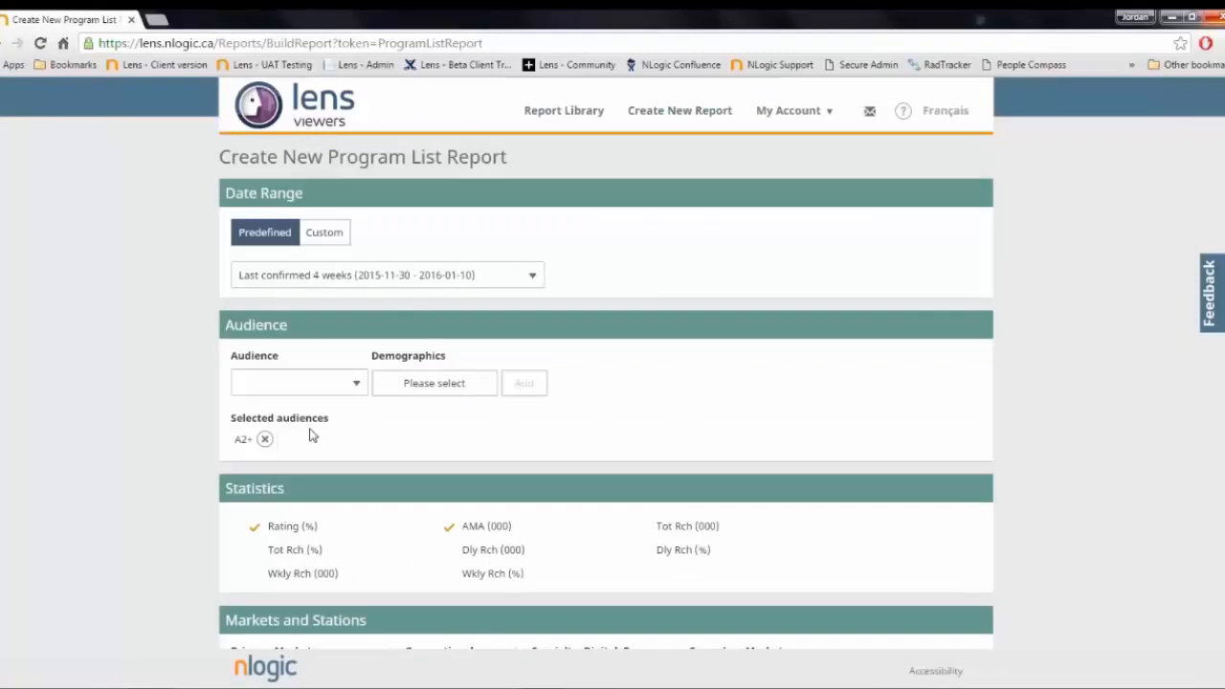
- Add A18-49 as a second selected audience
click(356, 384)
scroll(323, 446, down, 3)
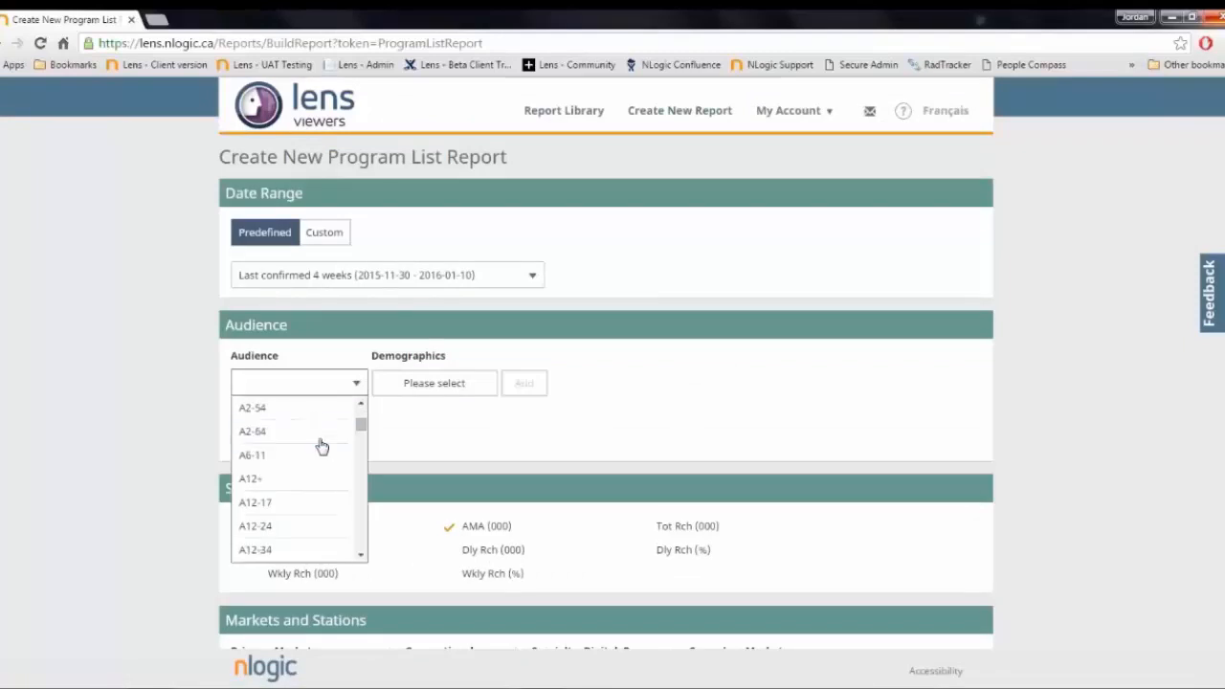
scroll(323, 444, down, 5)
click(303, 530)
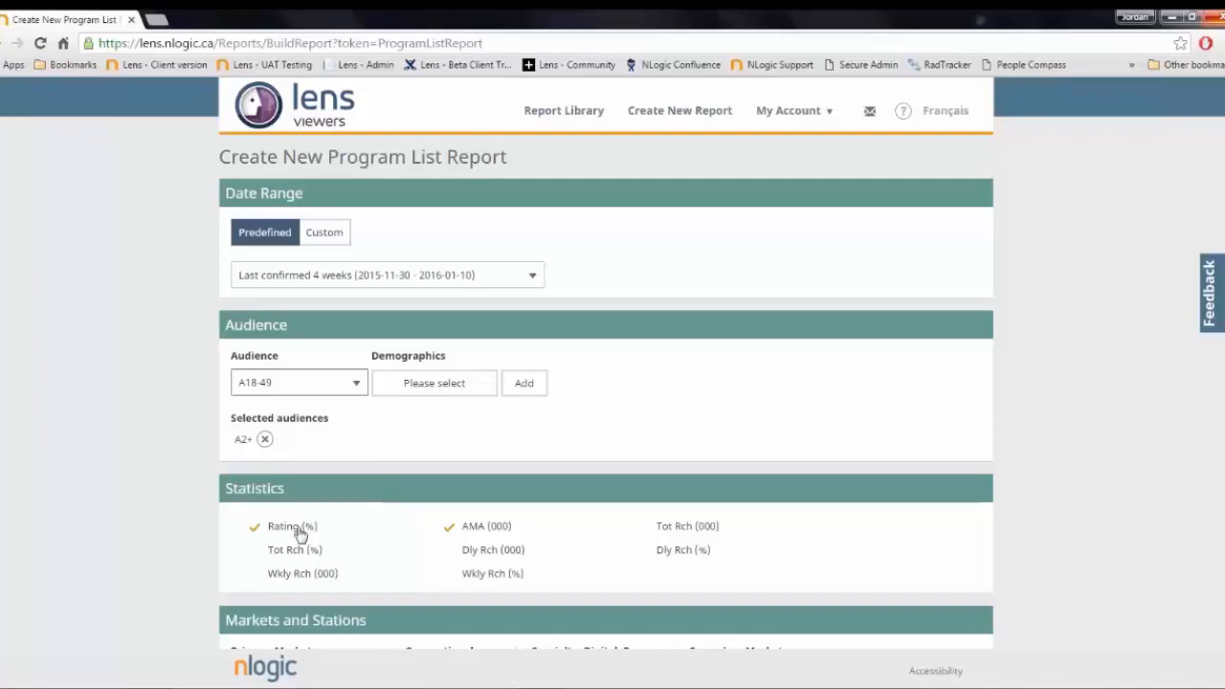
click(522, 383)
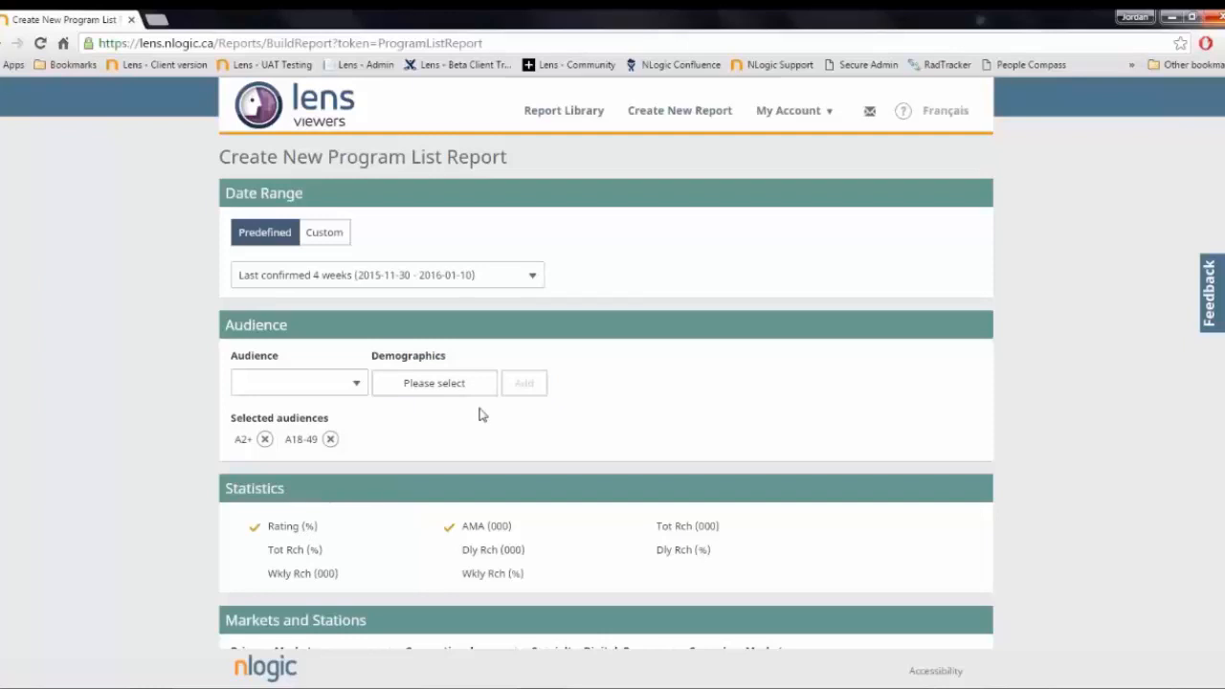
scroll(478, 407, down, 3)
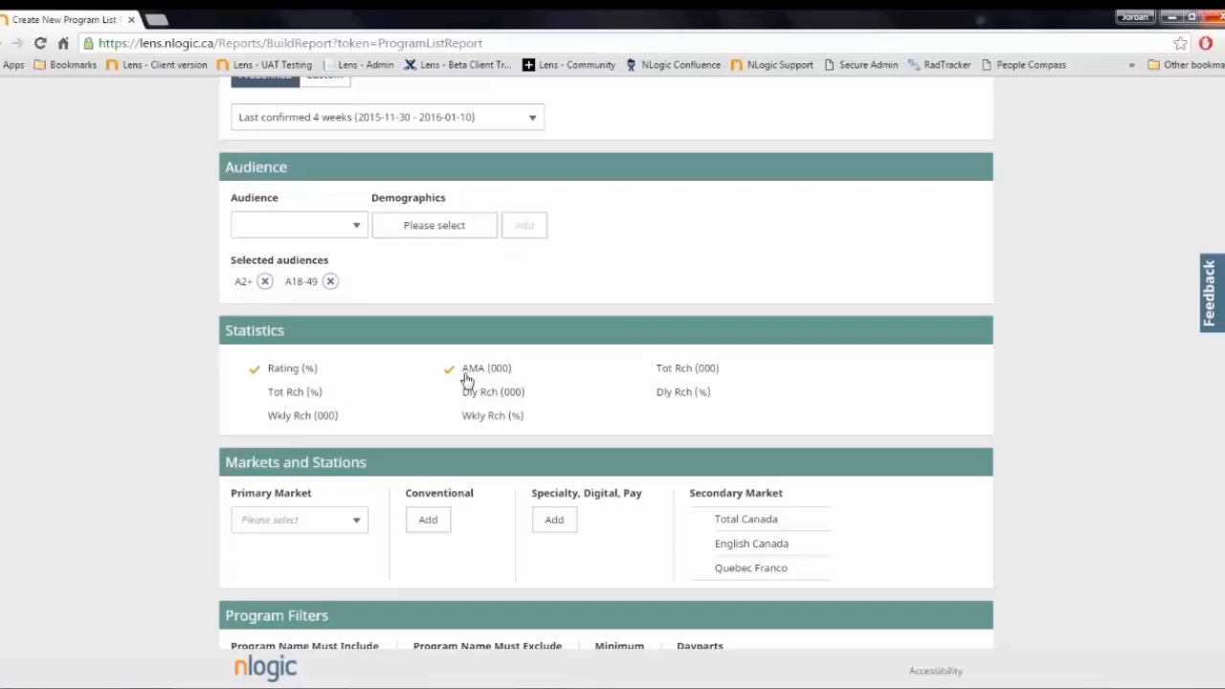
click(256, 371)
click(290, 379)
- Set the primary market to English Canada
scroll(579, 397, down, 3)
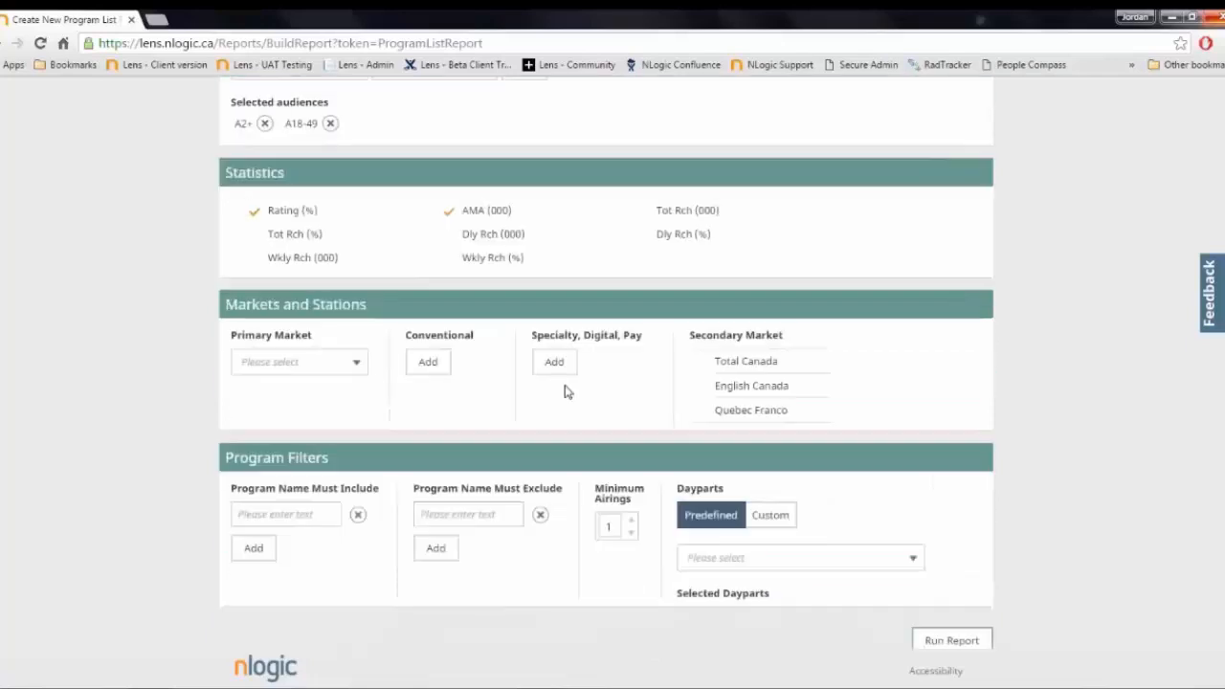
click(358, 369)
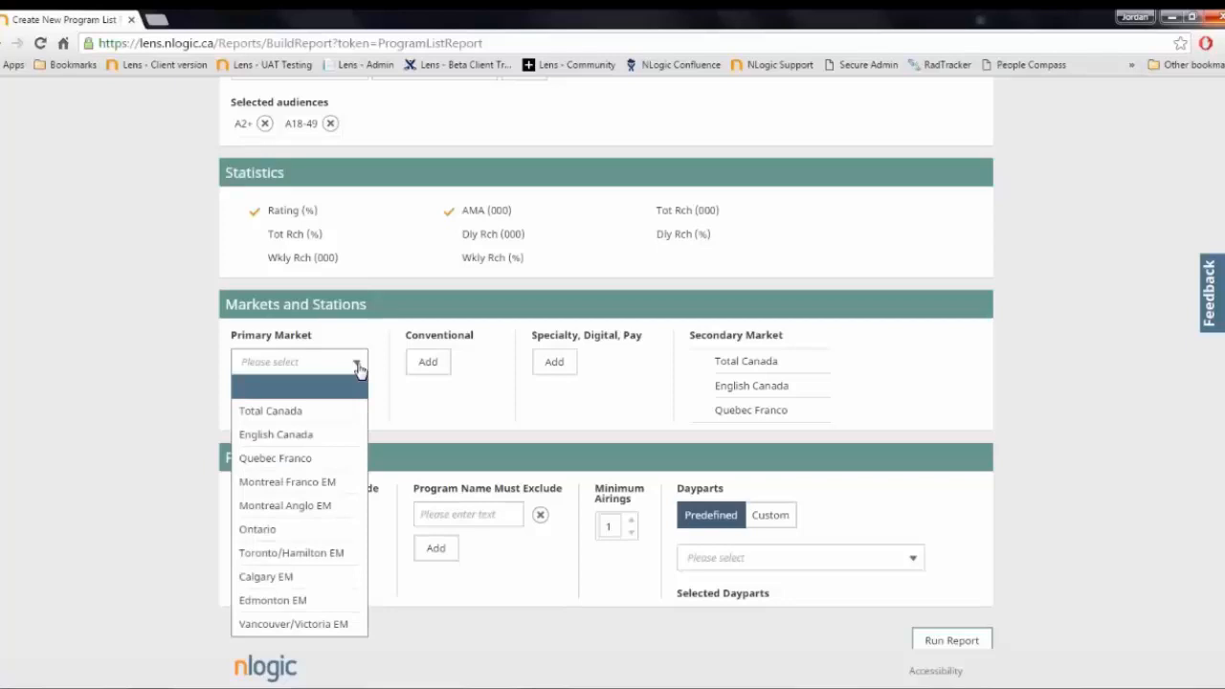
click(319, 435)
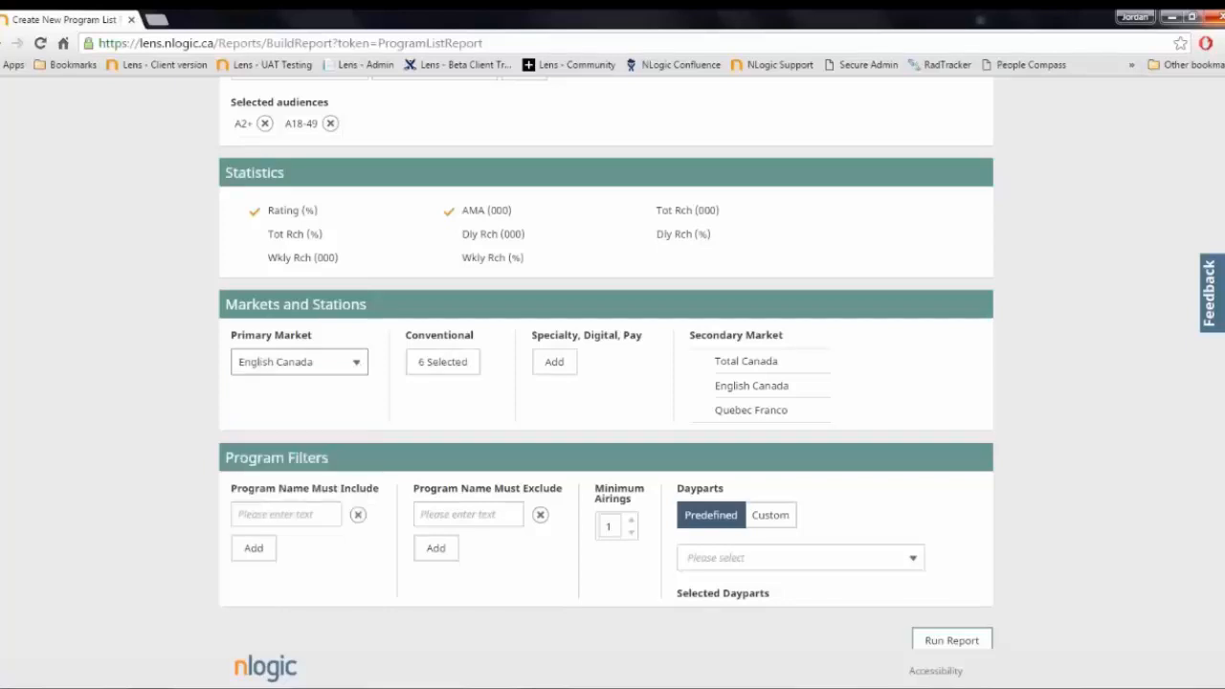
- Review which conventional stations are selected for English Canada by searching the station list for "en", and close the list
click(445, 367)
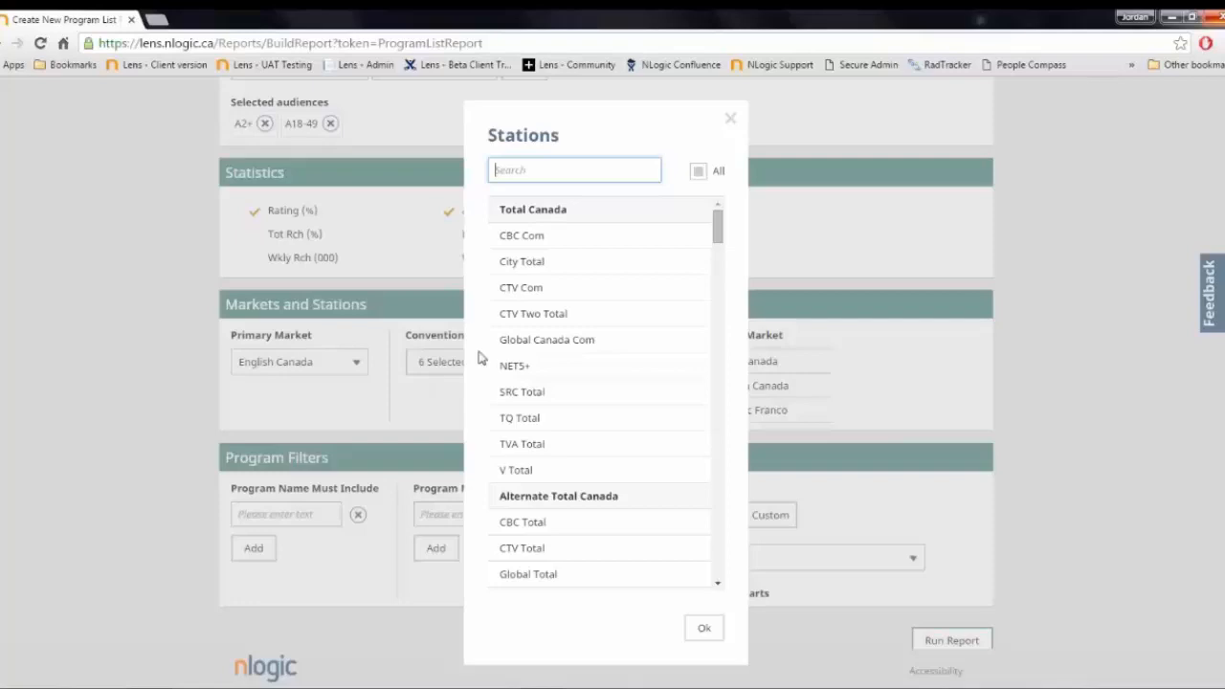
click(588, 164)
text(en)
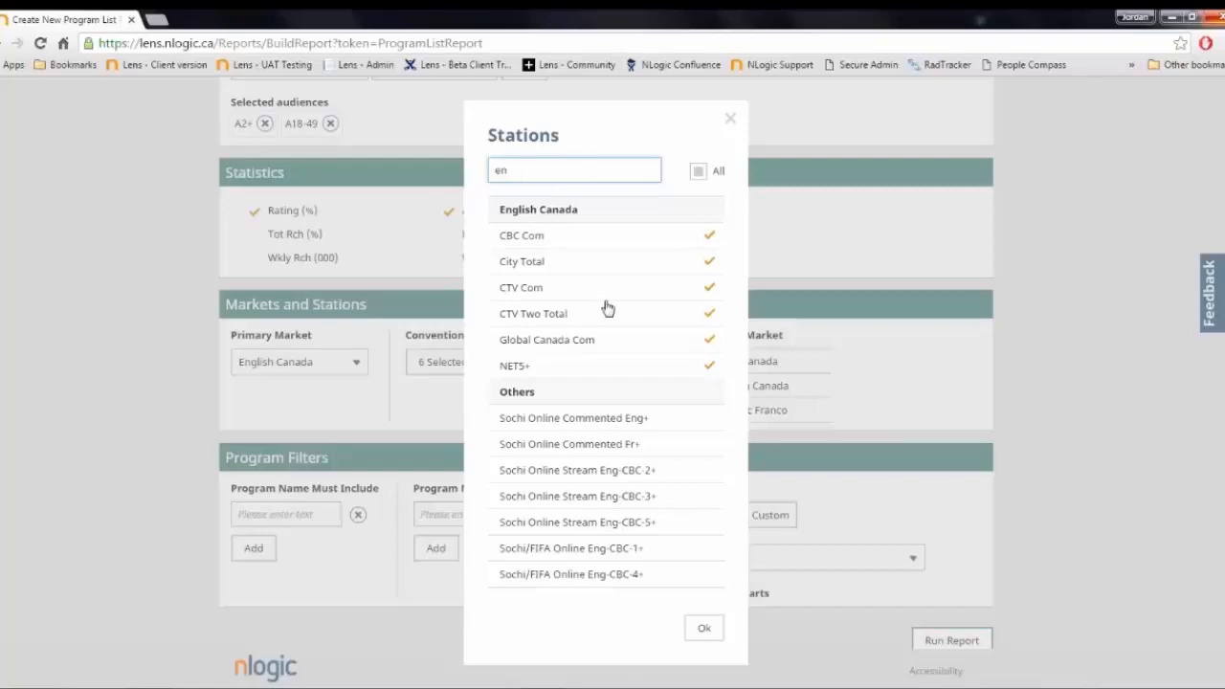
click(731, 118)
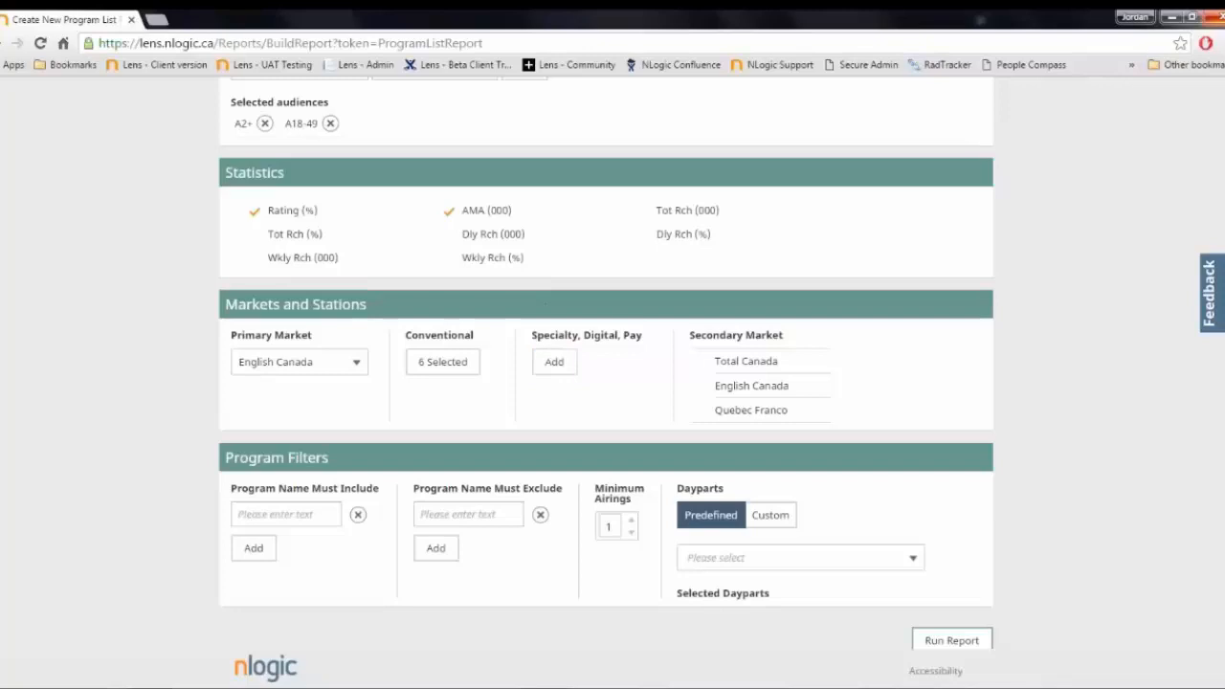
- Select Total Canada as the secondary market and run the report
click(722, 364)
scroll(694, 390, down, 1)
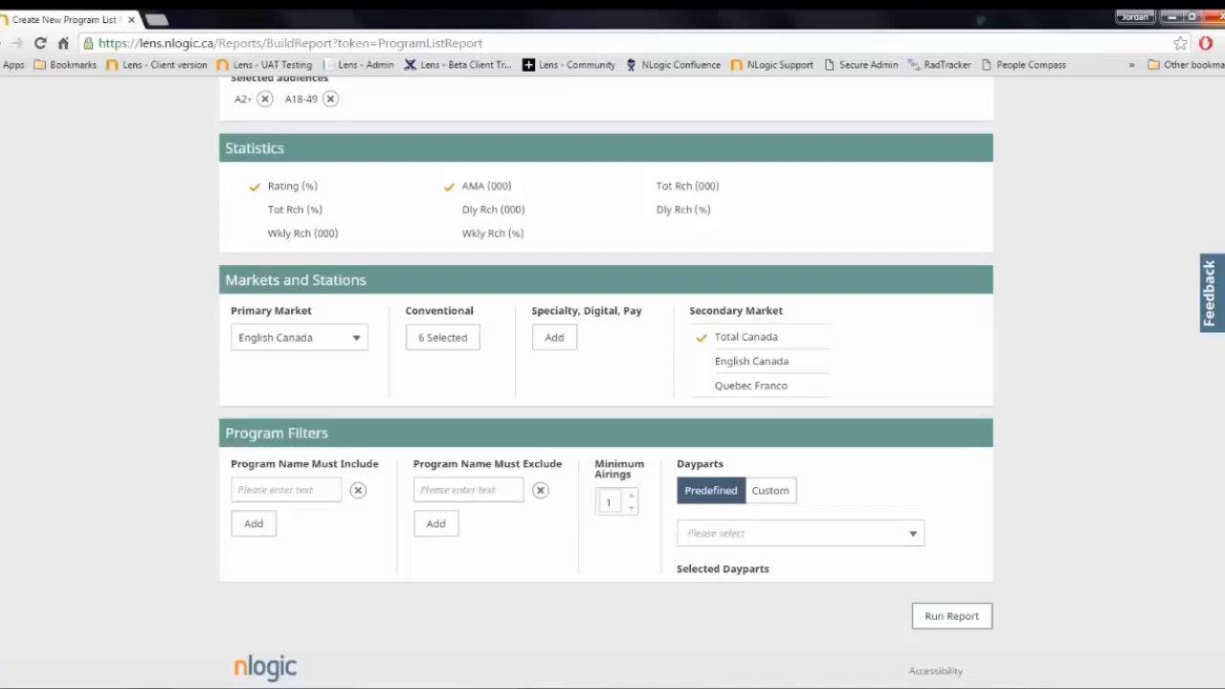
click(951, 617)
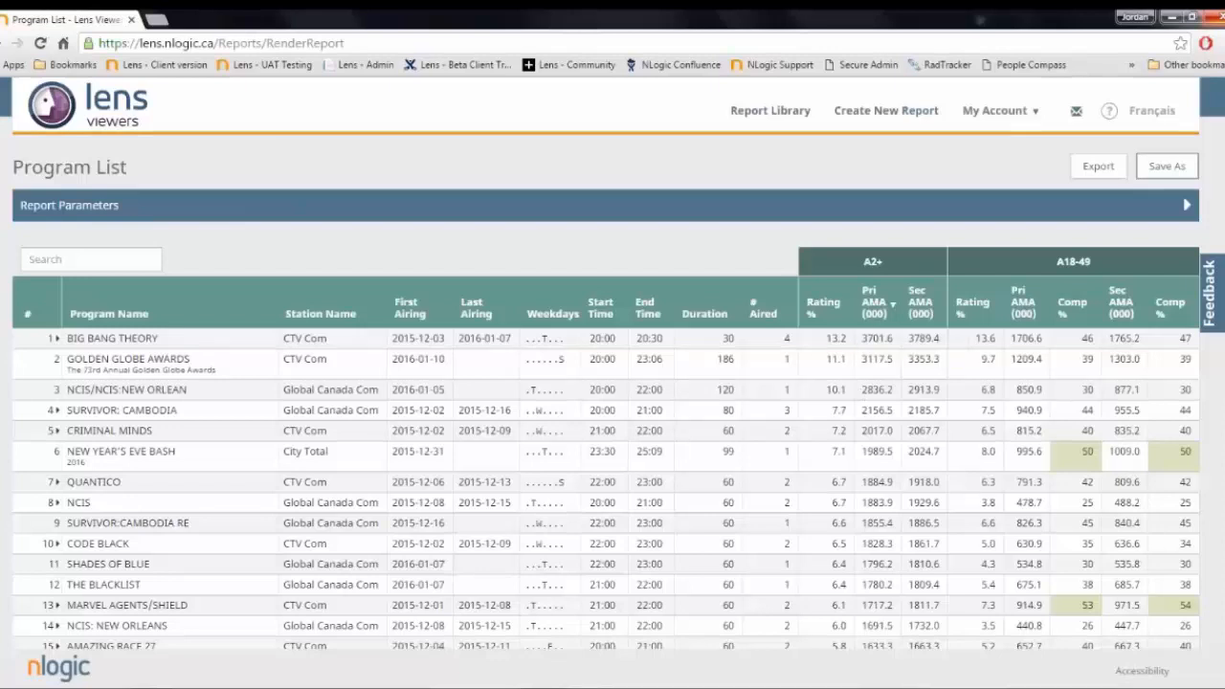
- Re-sort the program list by A2+ secondary AMA, A2+ rating and program name, ending on A2+ primary AMA in descending order
click(942, 314)
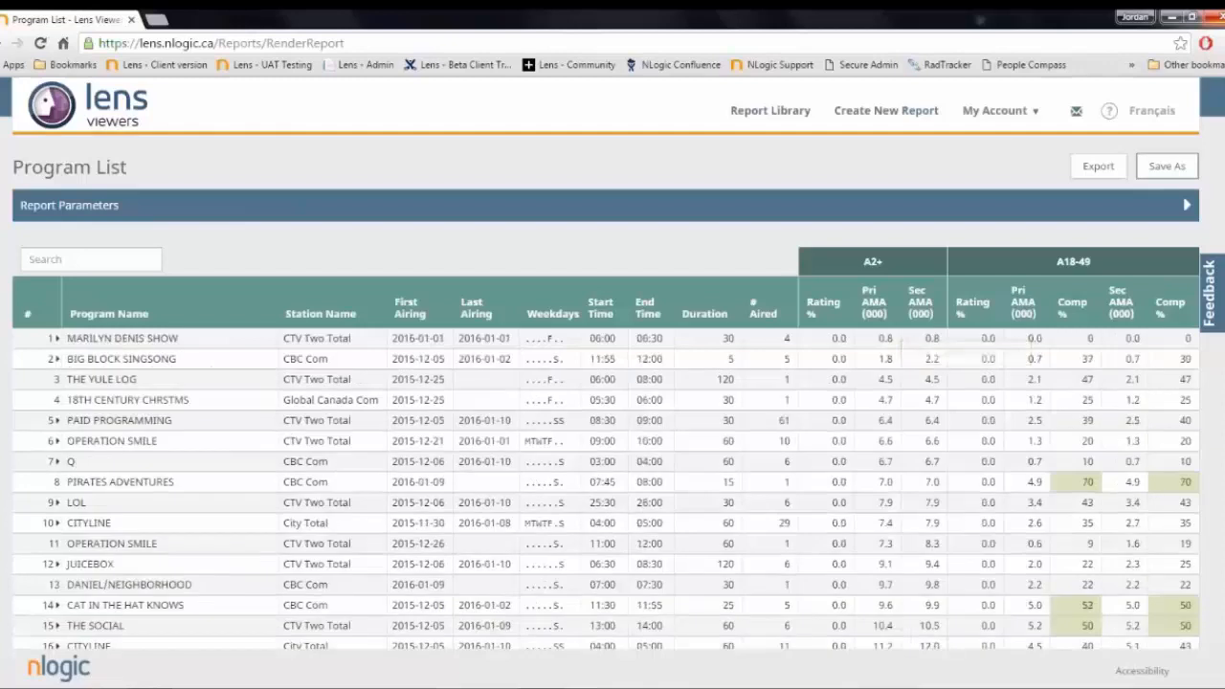
click(826, 308)
click(138, 316)
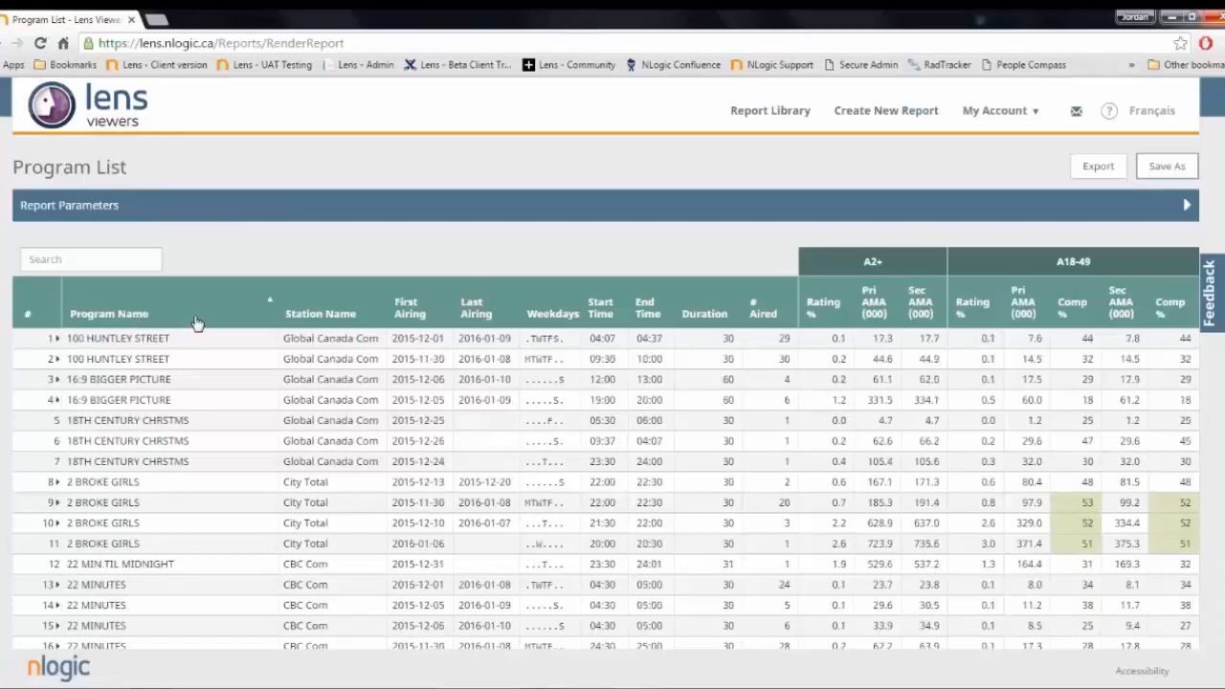
click(196, 324)
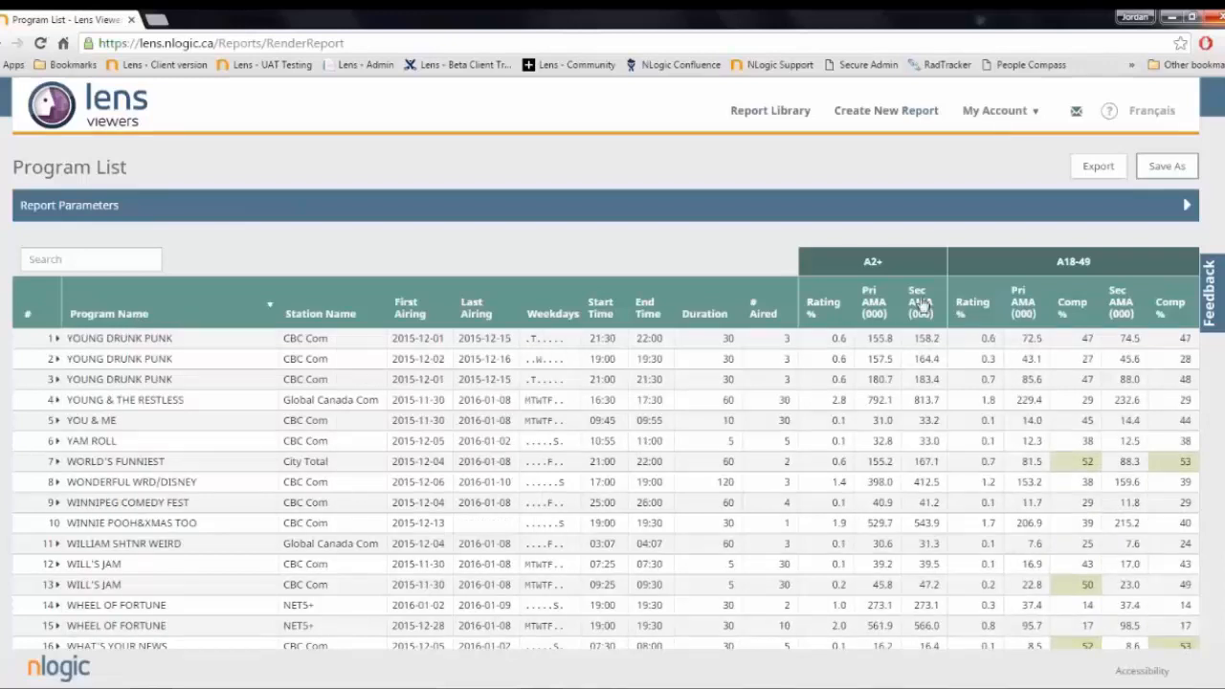
click(873, 312)
click(873, 312)
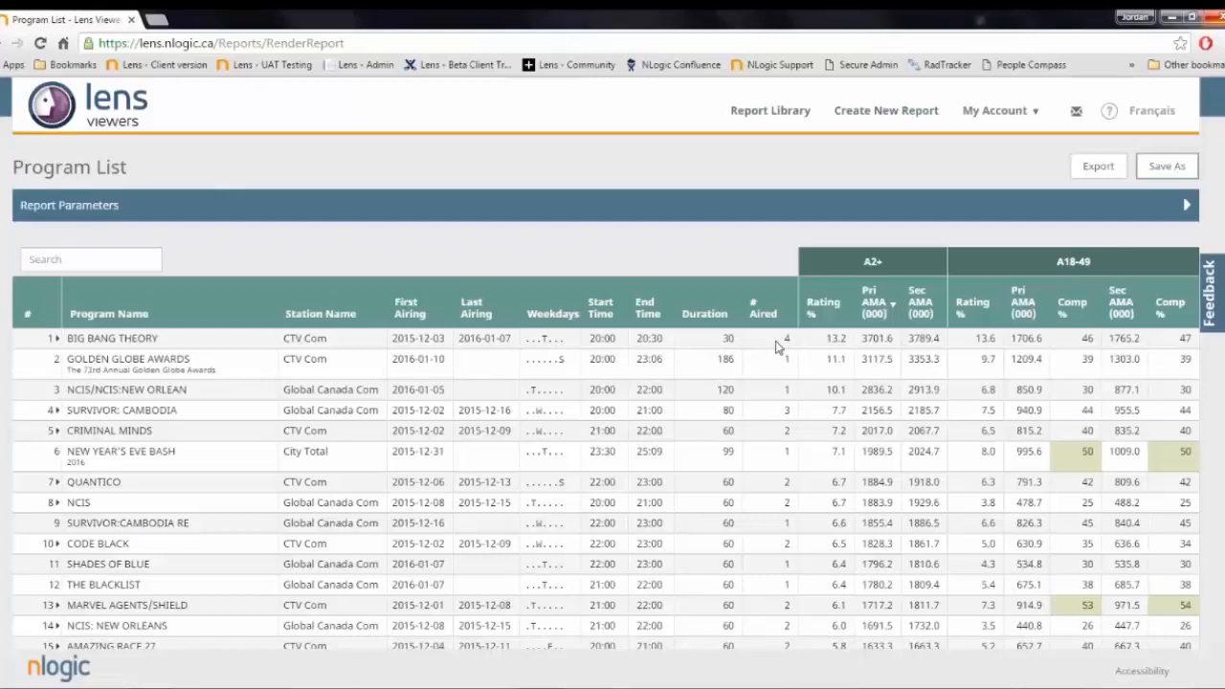
- Expand the top-ranked BIG BANG THEORY entry to examine its individual airings, and collapse it again
click(56, 339)
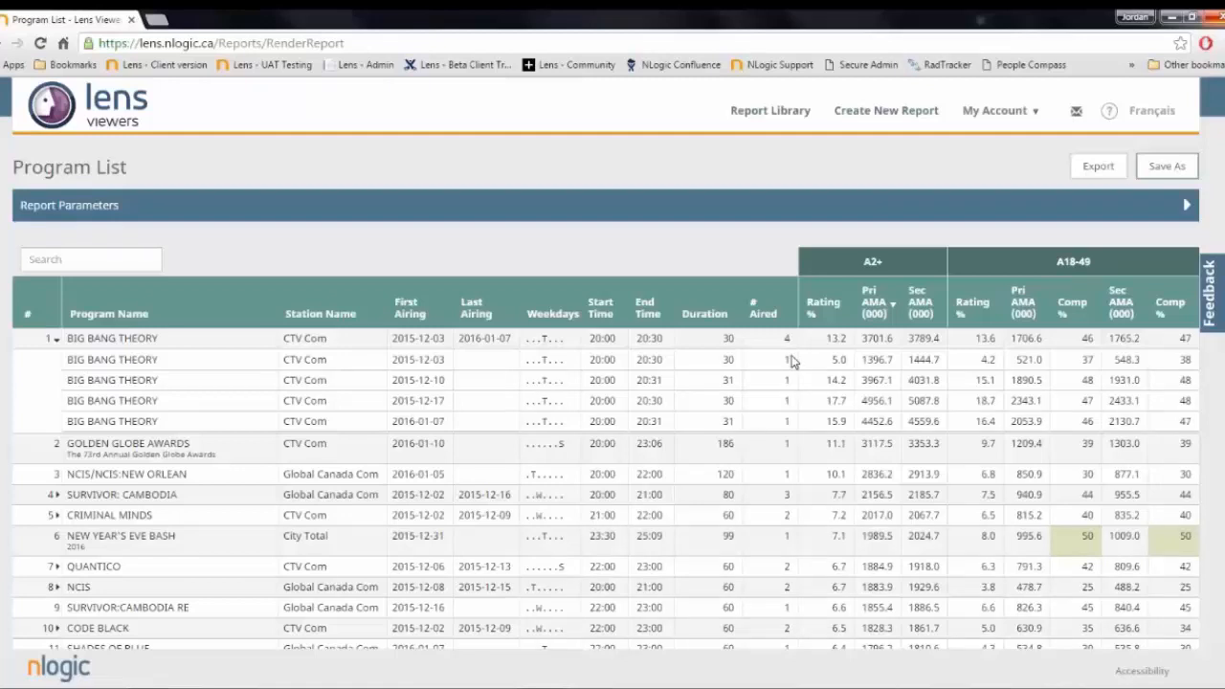
click(56, 340)
- Search the report for "moder" and examine the individual airings of the first MODERN FAMILY entry
click(88, 261)
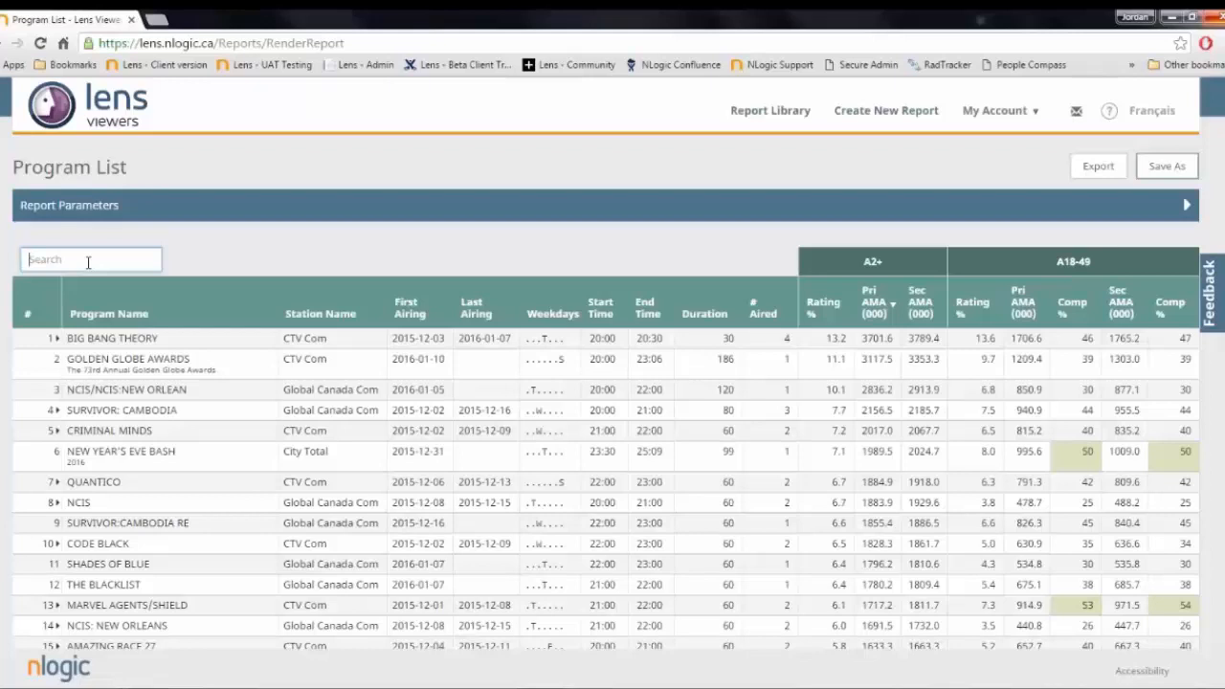
text(moder)
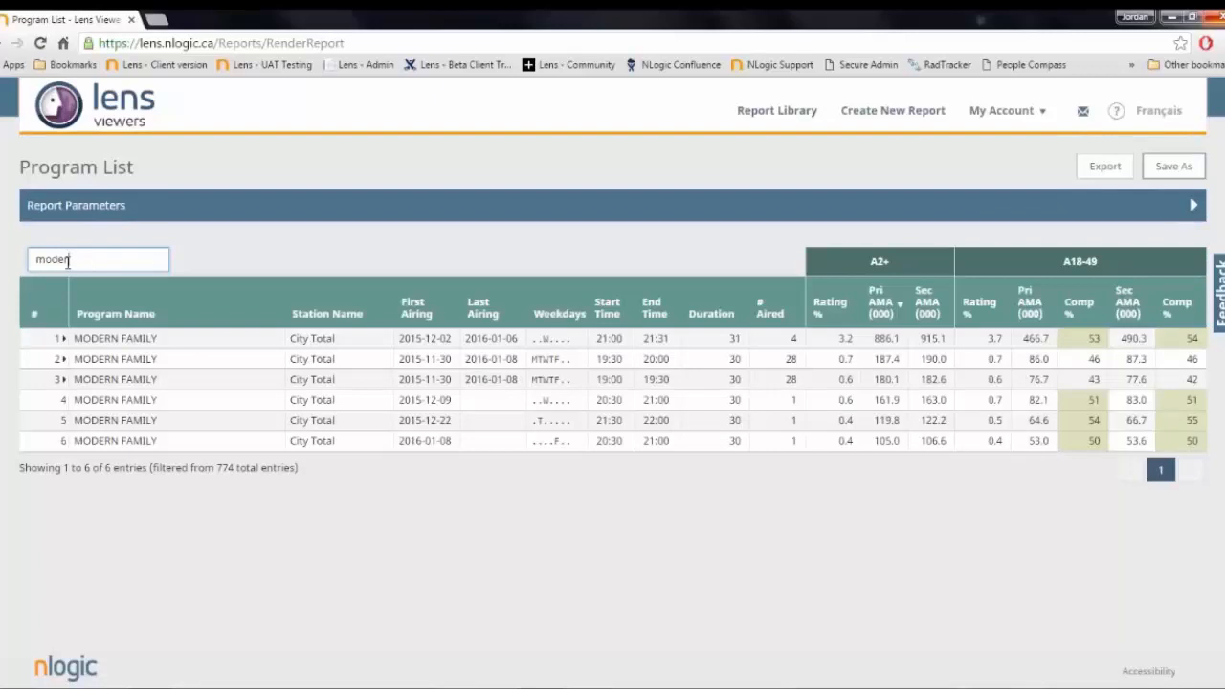
click(64, 342)
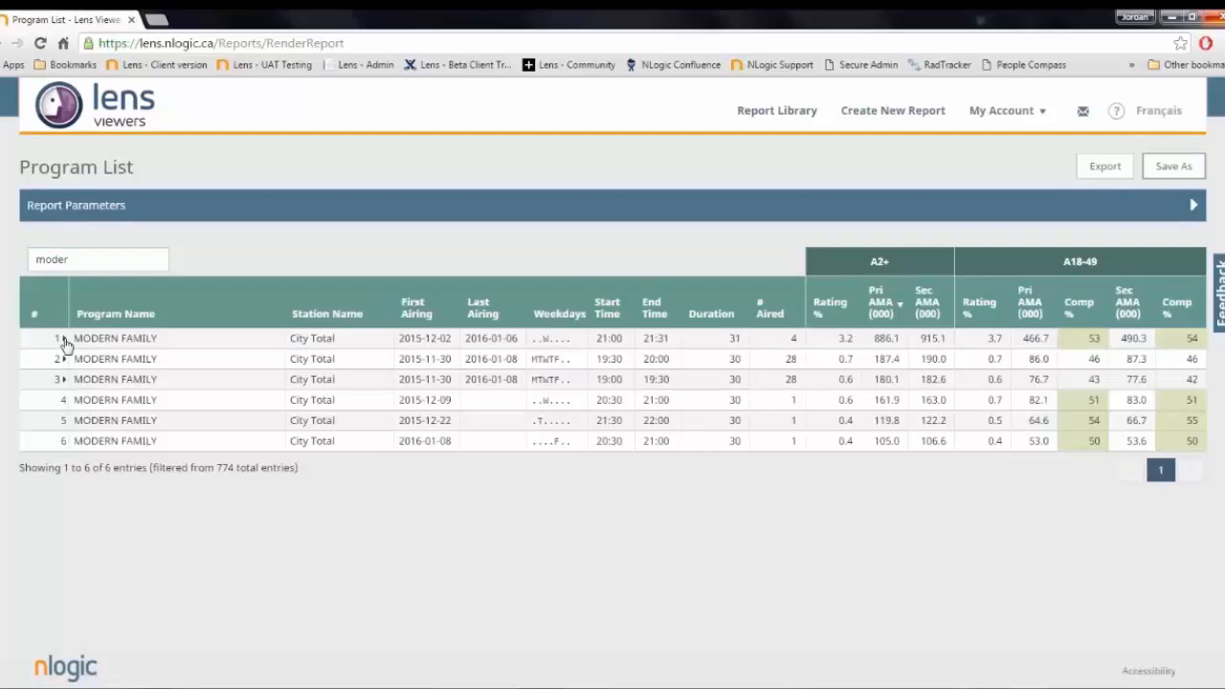
click(63, 340)
click(63, 341)
- Replace the report's search text with "ctv com" to list only that station's programs
drag(77, 260, 13, 261)
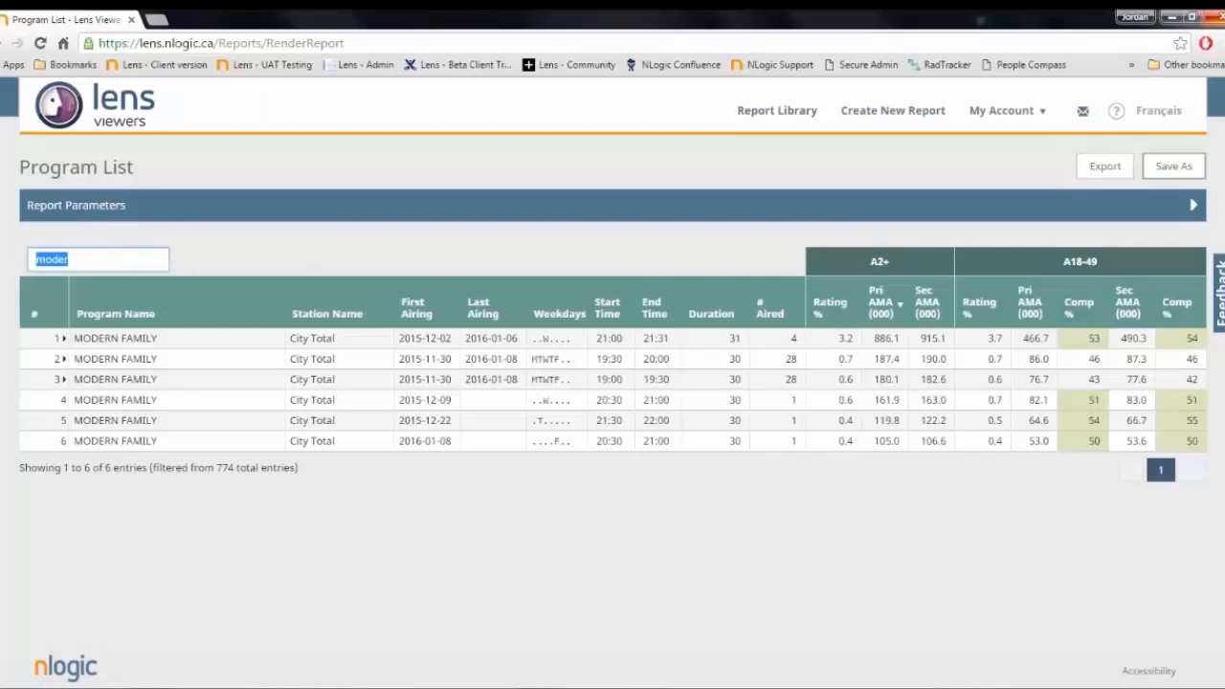
key(BackSpace)
text(ctv com)
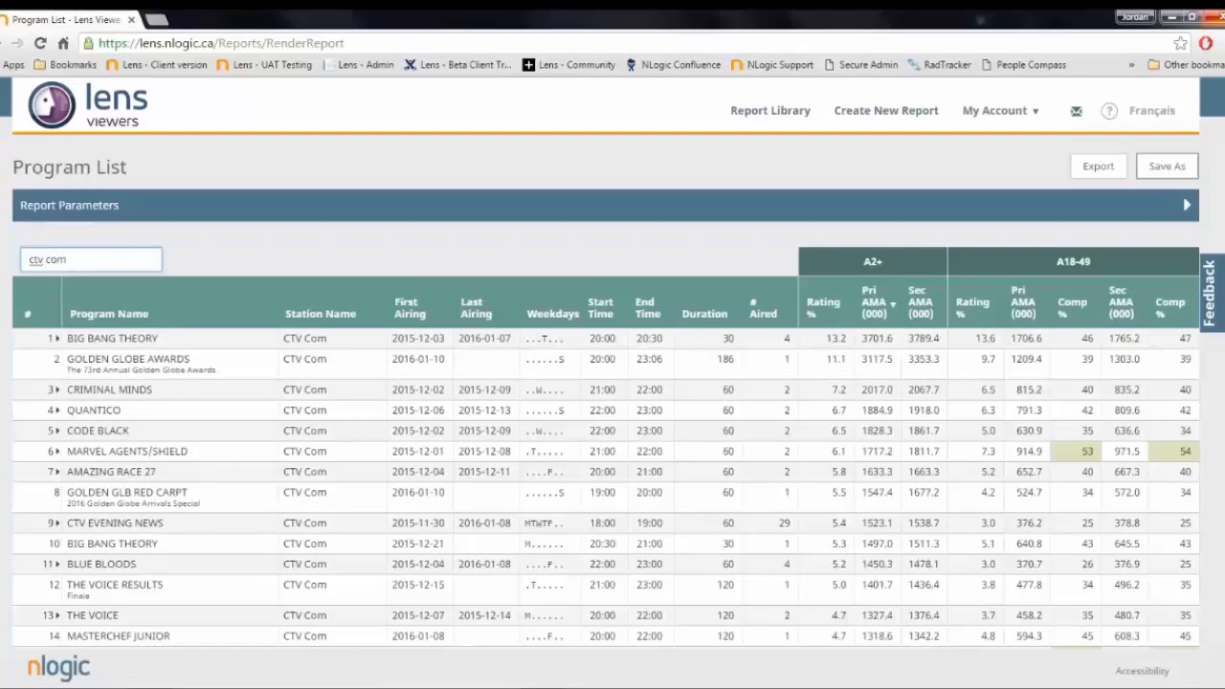
- Look through the filtered CTV Com programs, then expand the report parameters to review the report's settings and collapse them again
scroll(231, 378, down, 3)
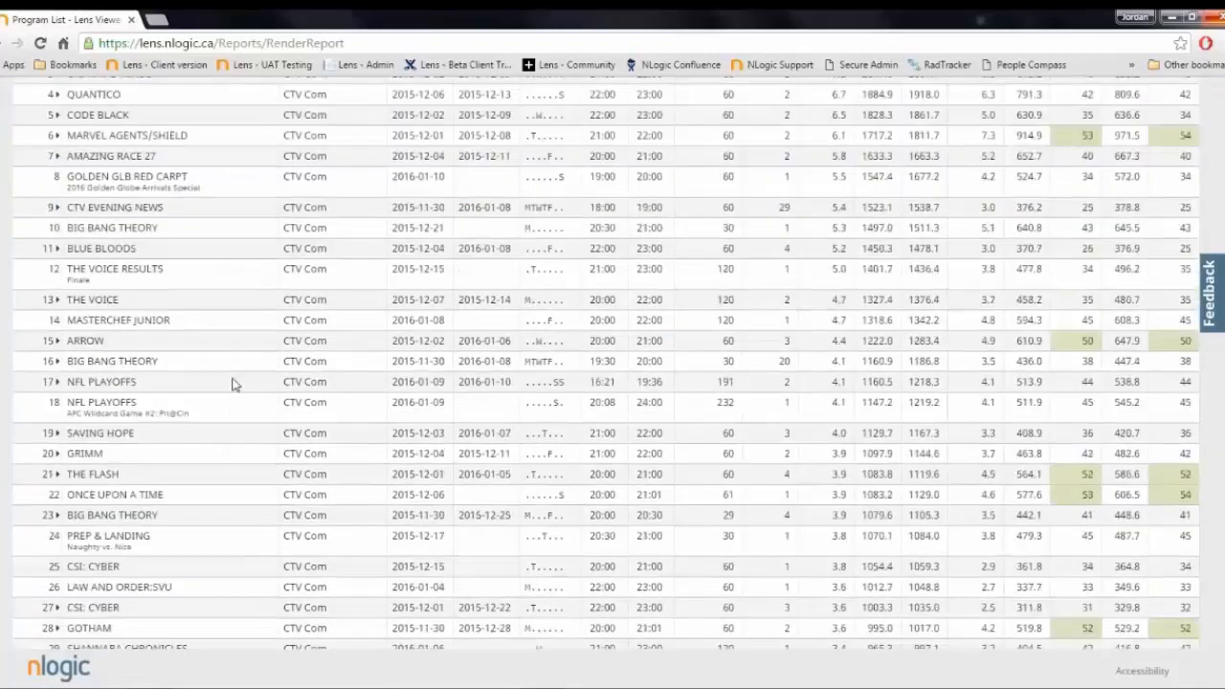
scroll(232, 383, down, 3)
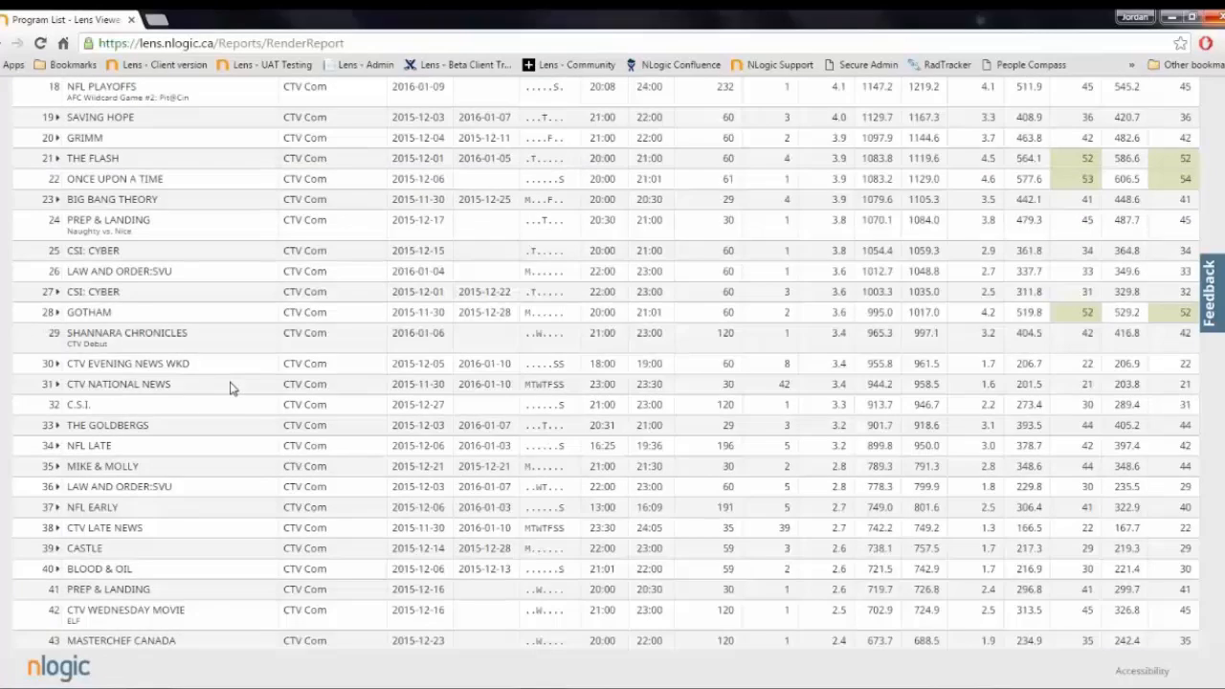
scroll(230, 387, up, 7)
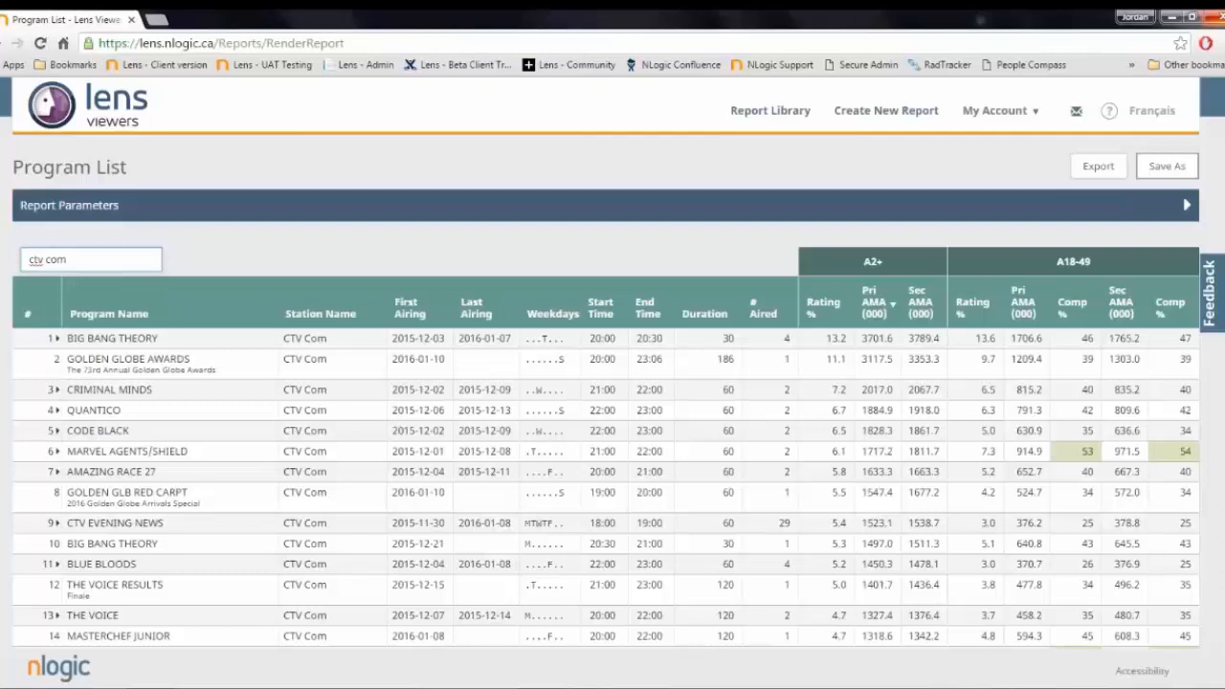
click(1186, 207)
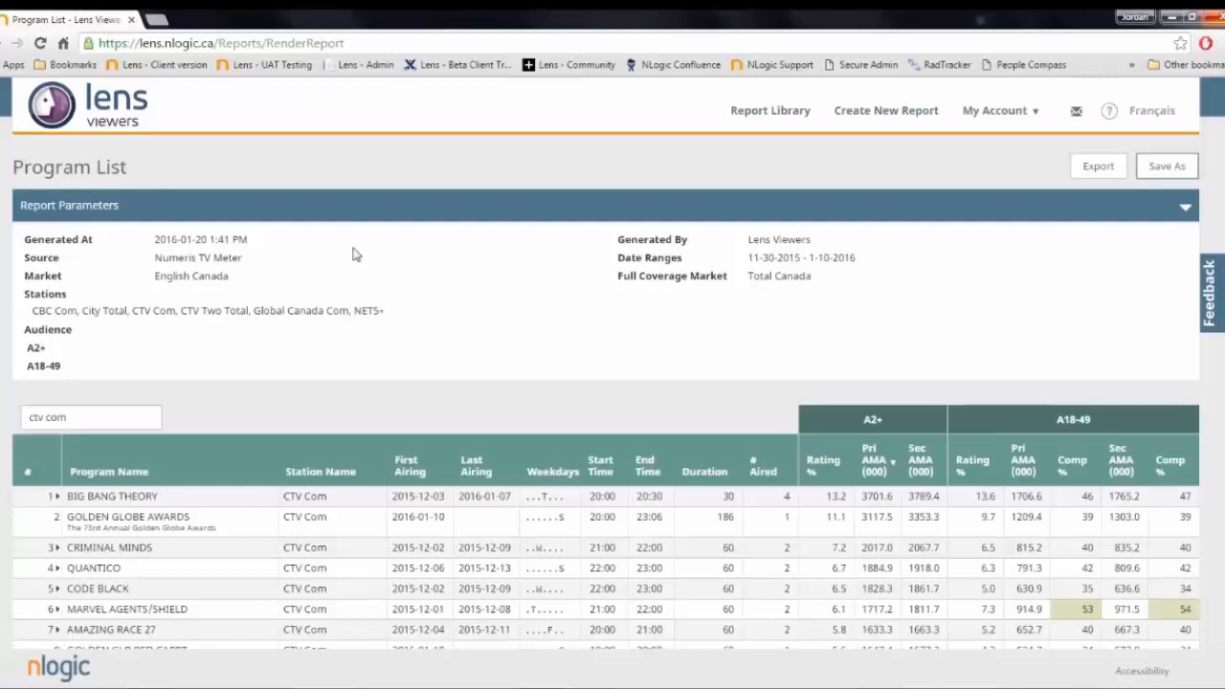
click(1158, 212)
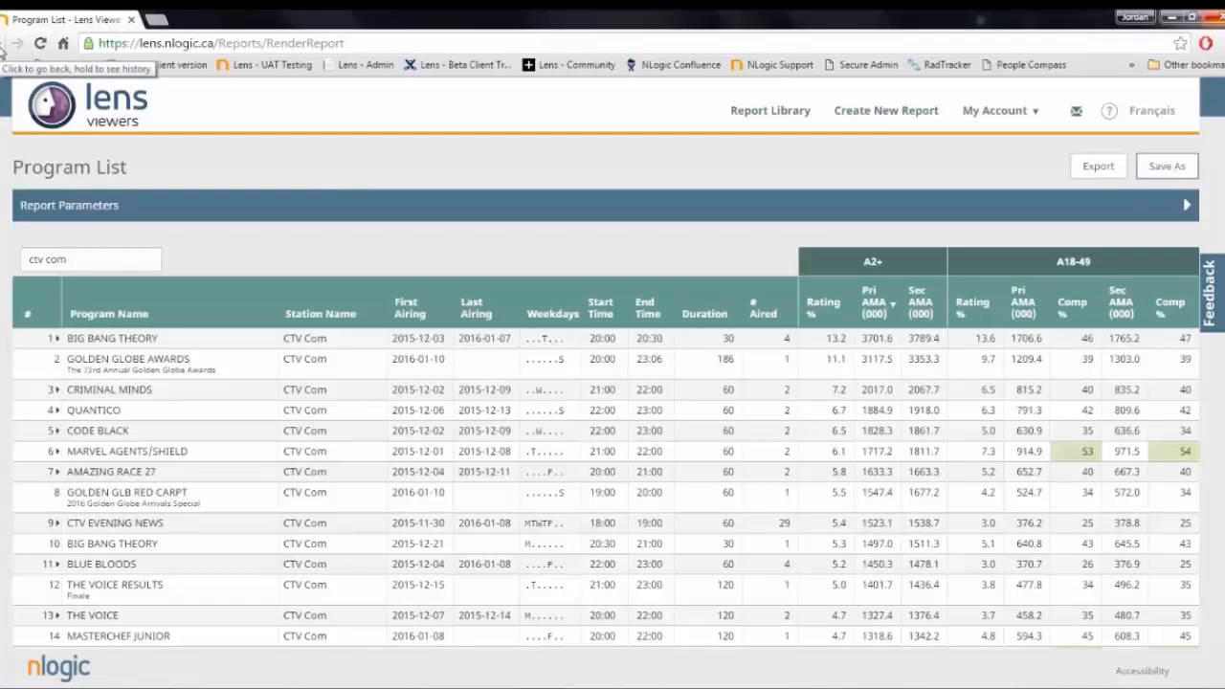
- Save the report under its suggested name, leaving the client, project and notes empty
click(1165, 168)
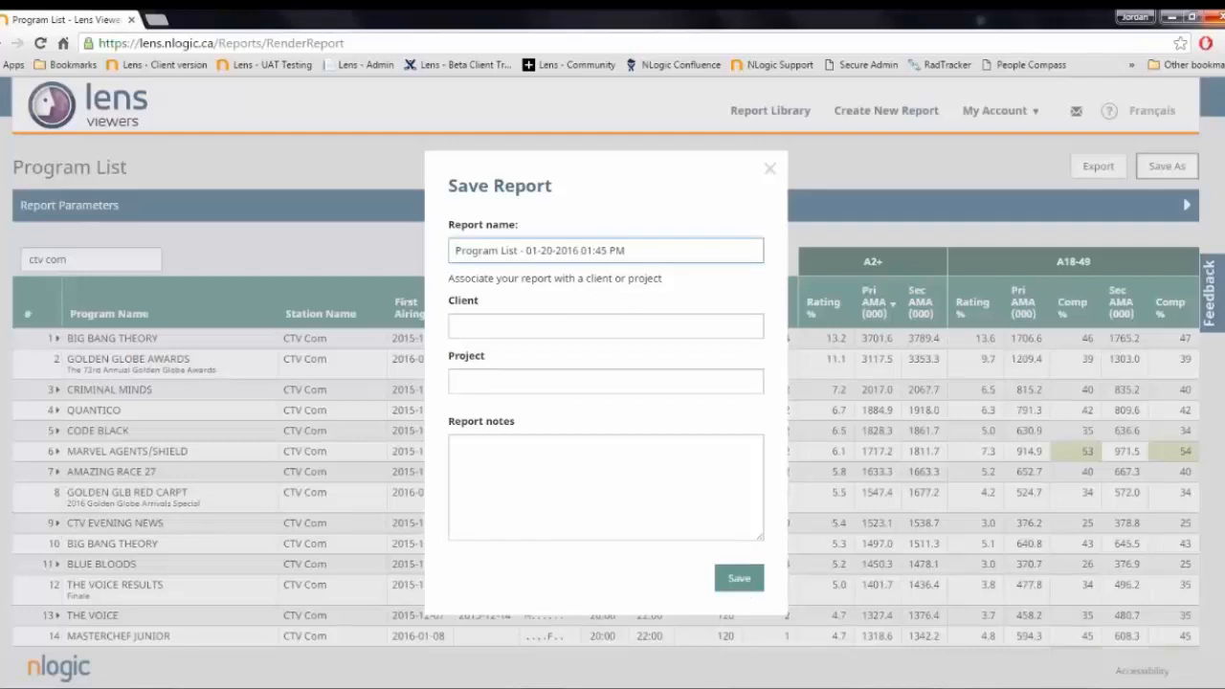
click(741, 580)
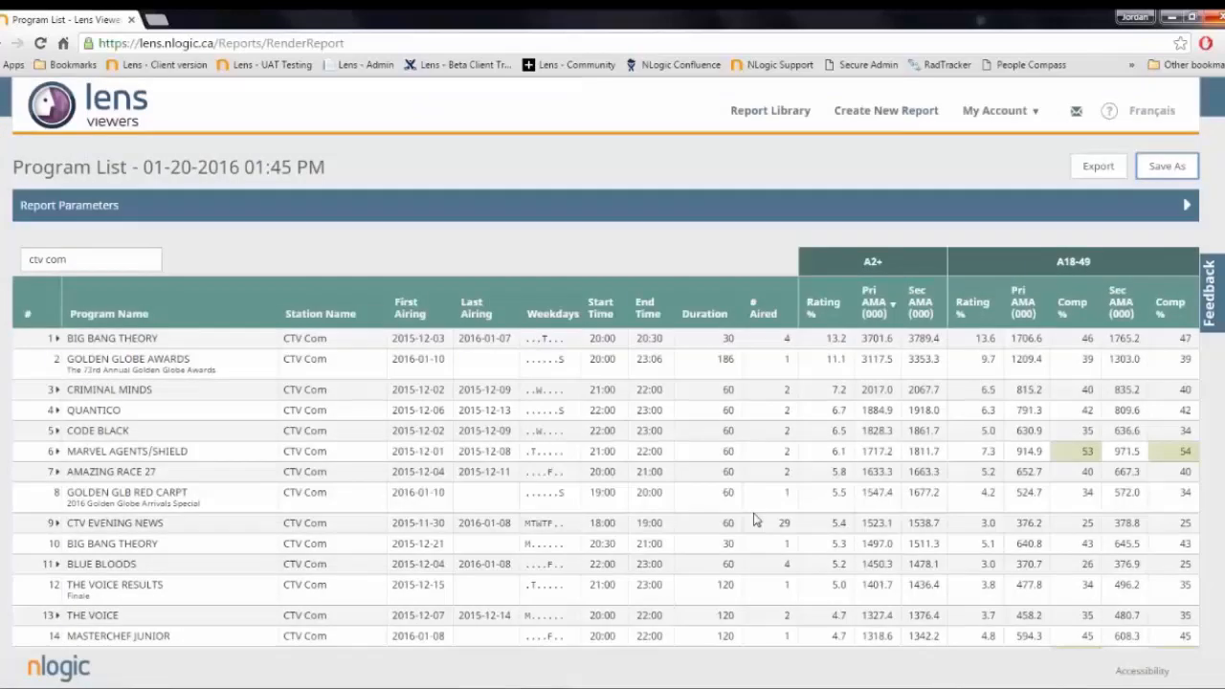